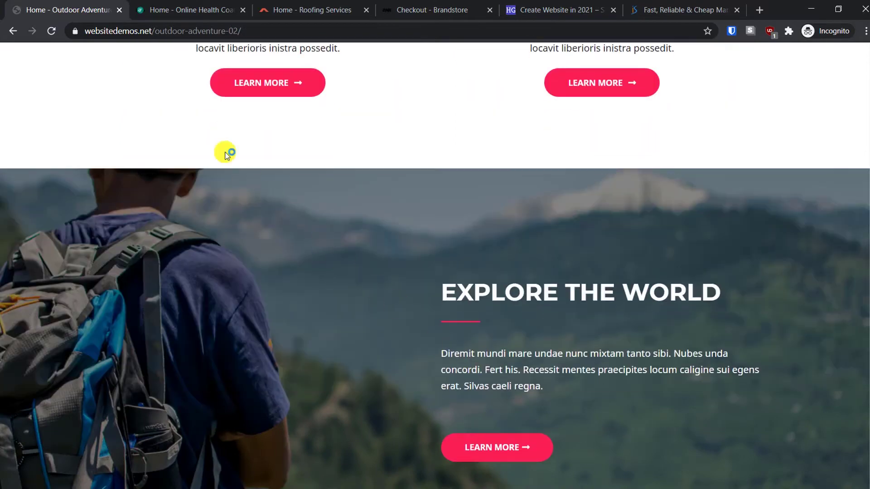
# - Scroll the Online Health Coach demo down to its three wellness course cards
pyautogui.click(179, 9)
pyautogui.scroll(20, 336, 267)
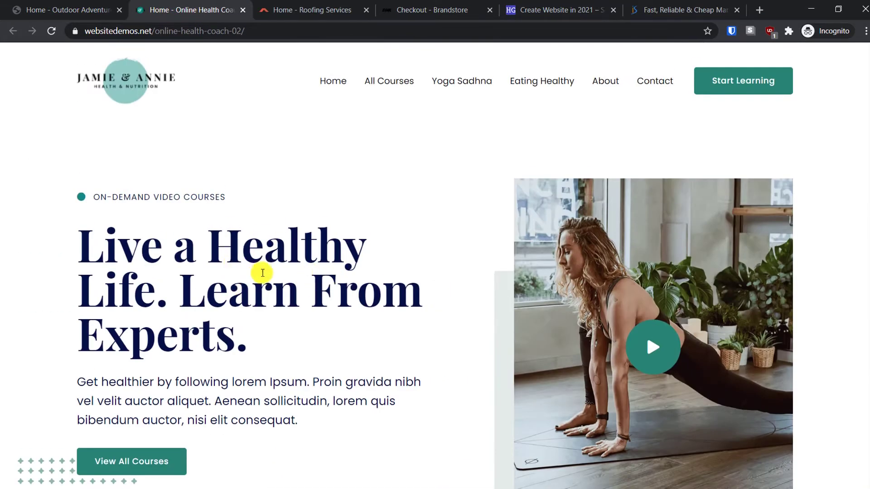
pyautogui.scroll(-3, 316, 314)
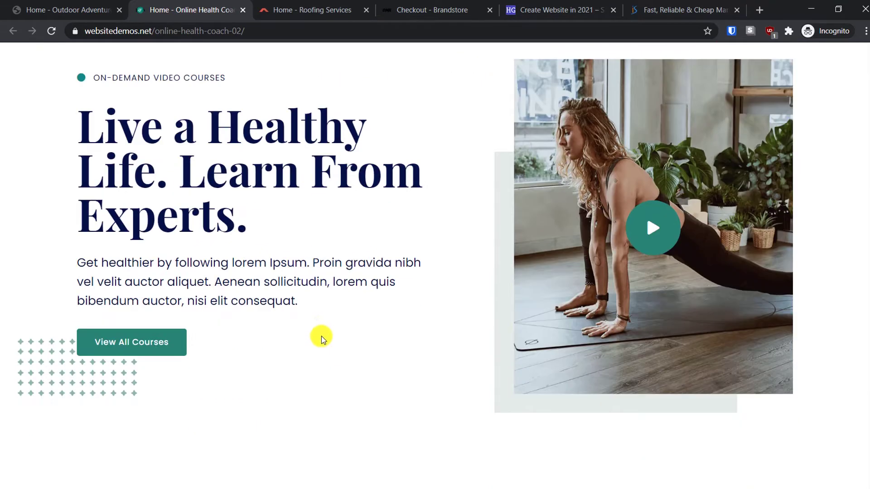
pyautogui.scroll(-10, 321, 336)
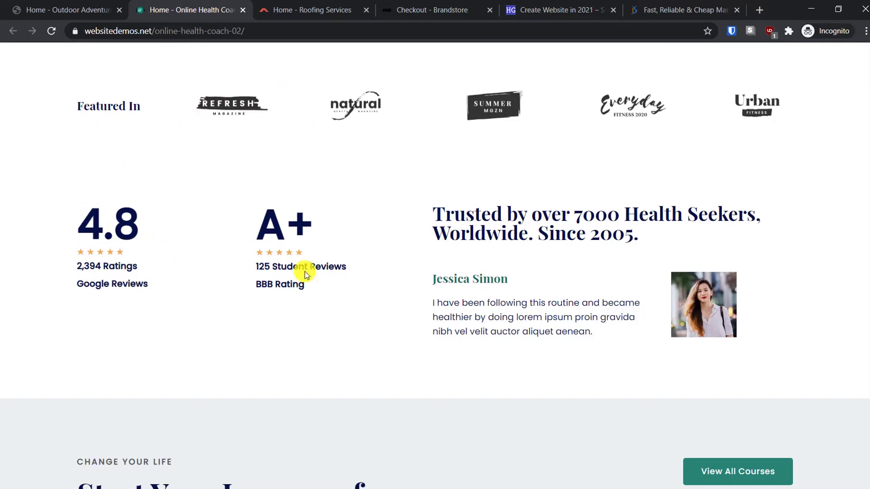
pyautogui.scroll(-4, 532, 341)
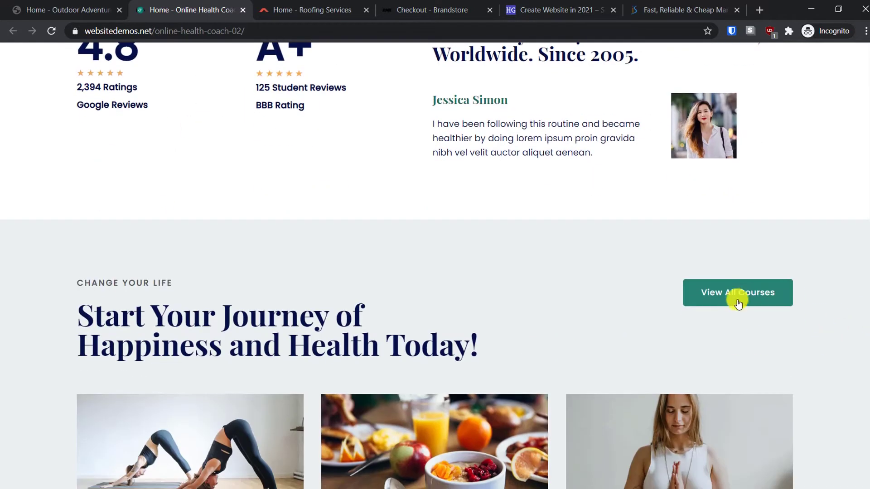
pyautogui.scroll(-4, 543, 304)
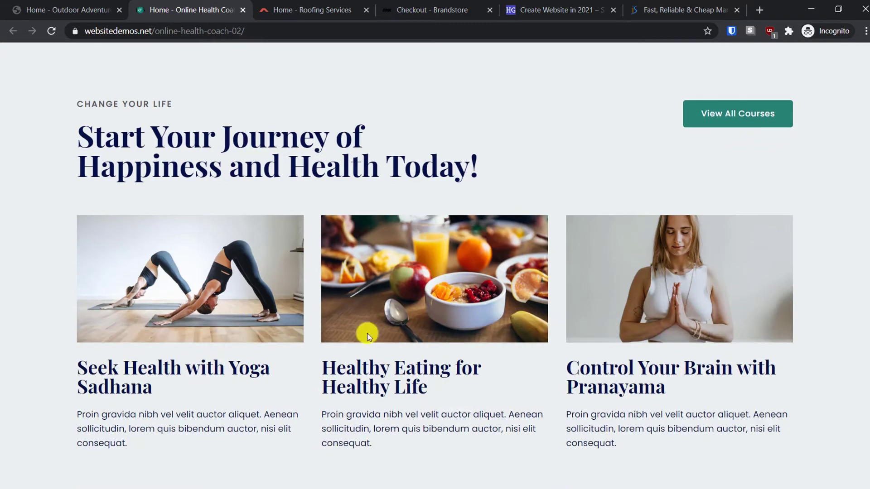
pyautogui.click(330, 3)
# - Scroll the Roofing Services demo to its free estimate form, then bring up the Brandstore checkout
pyautogui.scroll(3, 475, 229)
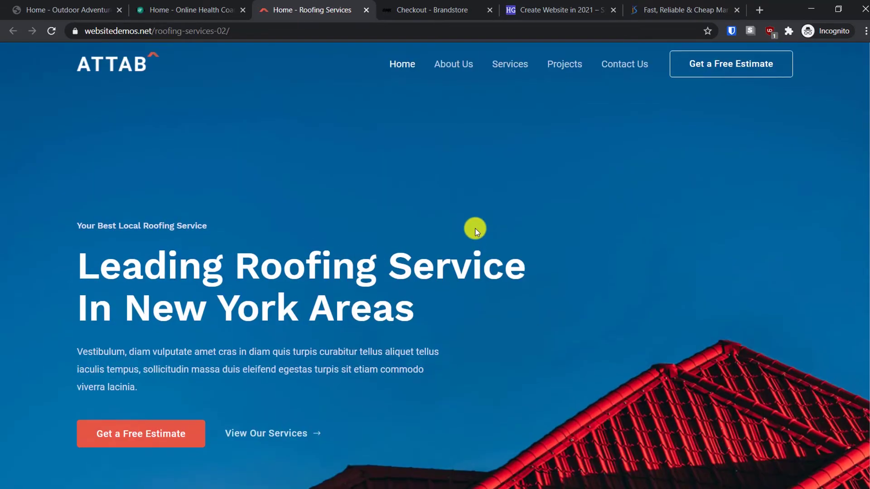
pyautogui.scroll(-10, 534, 237)
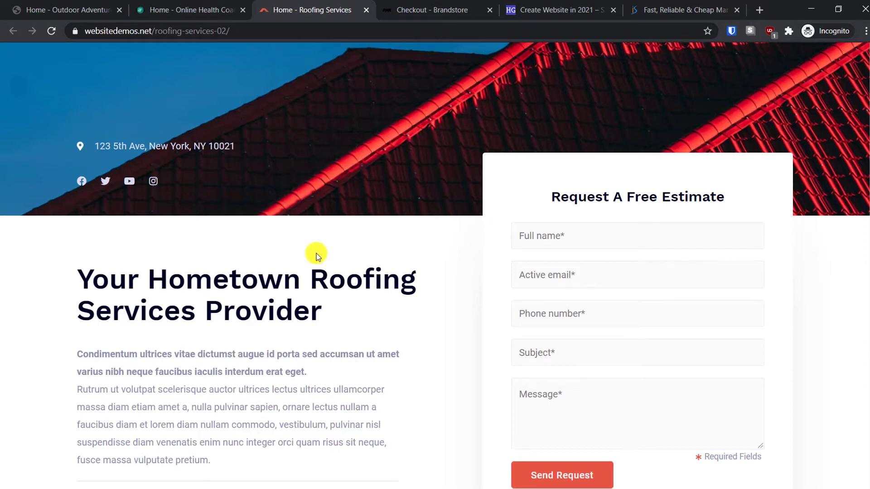
pyautogui.click(404, 9)
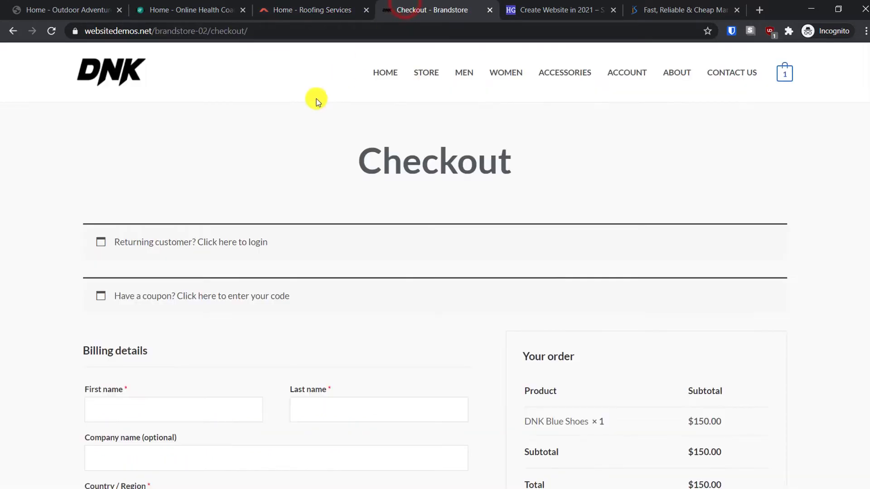
# - Go to the Brandstore home page and open DNK Blue Shoes from Featured Products
pyautogui.click(384, 72)
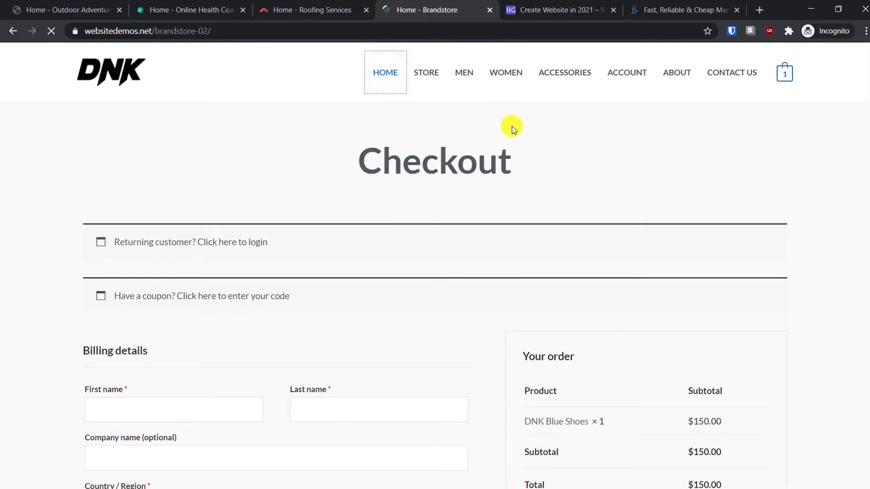
pyautogui.scroll(-5, 453, 252)
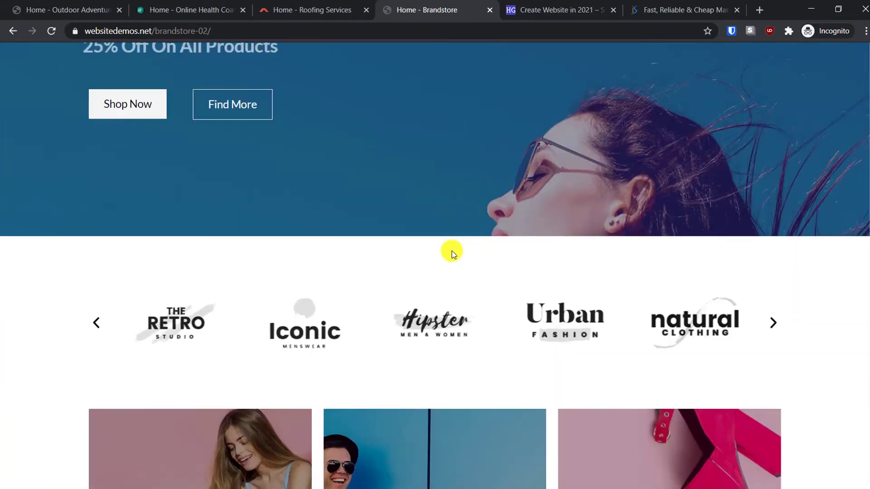
pyautogui.scroll(-15, 452, 252)
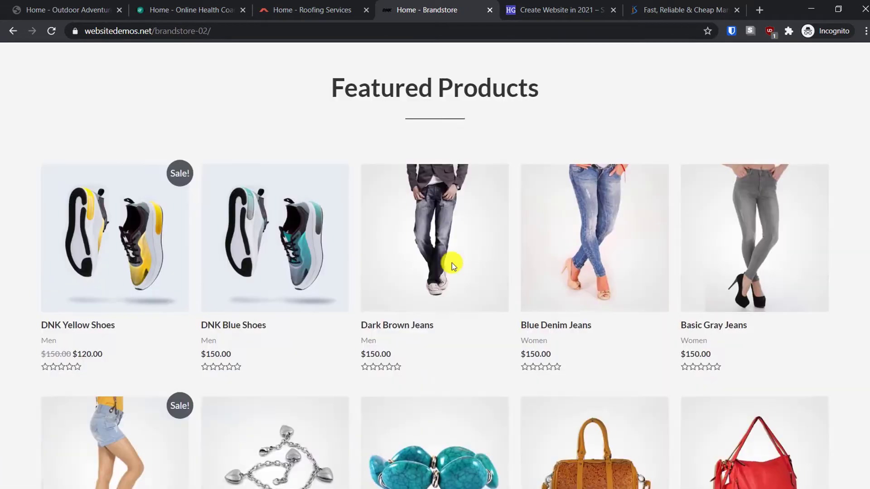
pyautogui.scroll(-2, 452, 263)
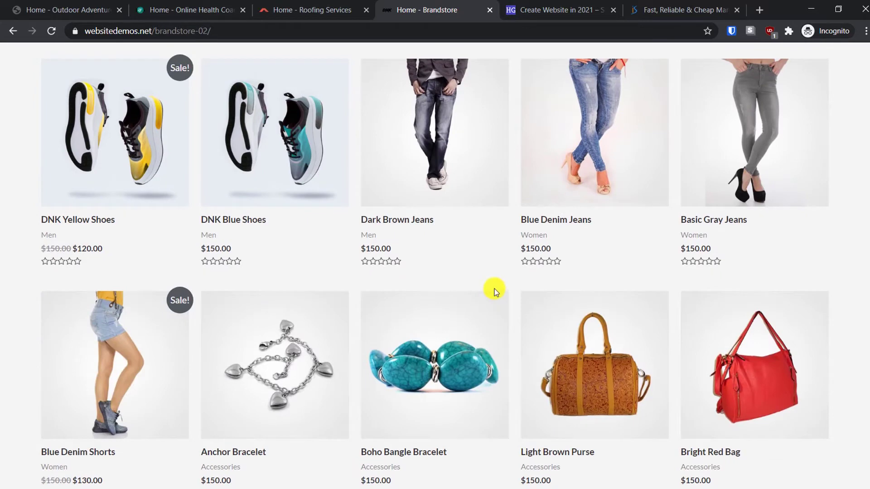
pyautogui.click(262, 146)
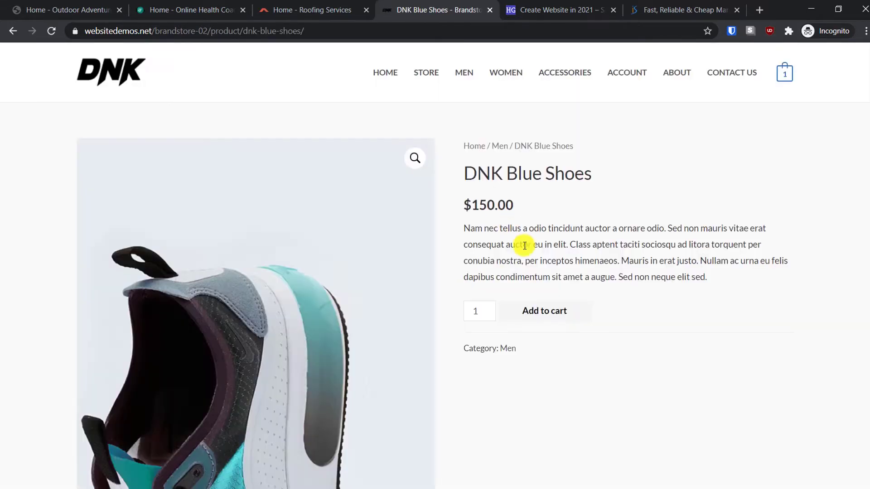
# - Add another DNK Blue Shoes to the cart and proceed to checkout for $300.00
pyautogui.click(553, 304)
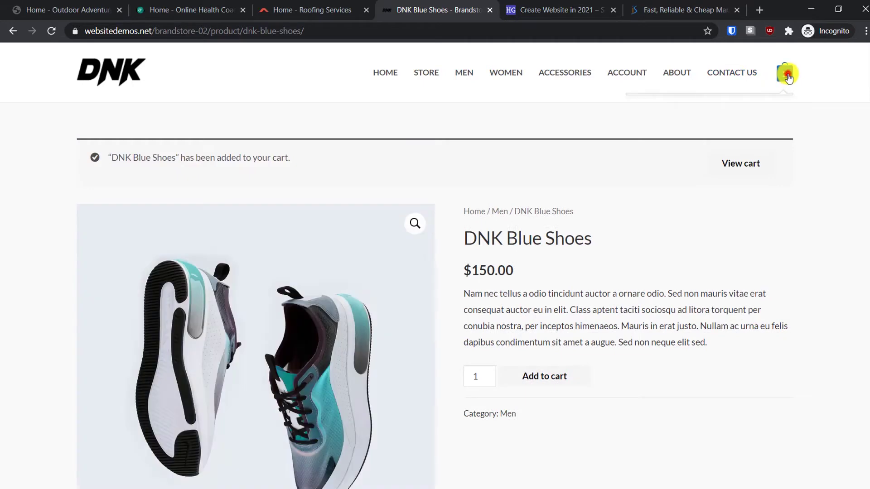
pyautogui.click(785, 73)
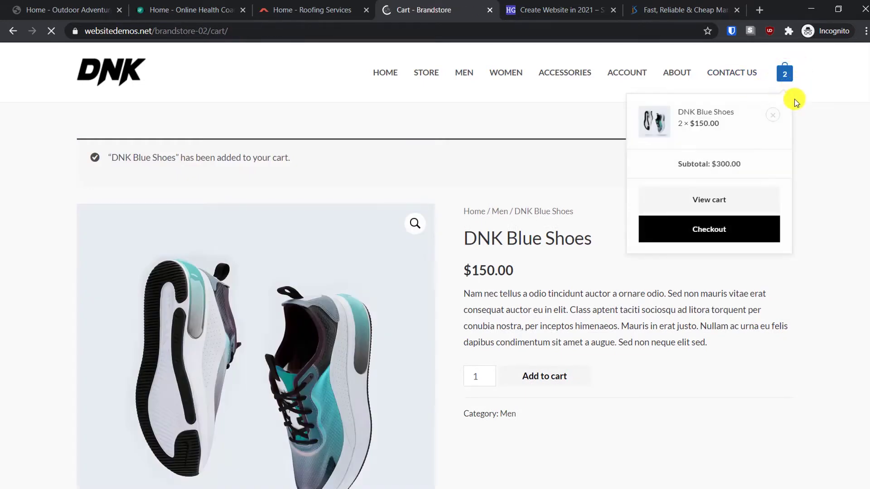
pyautogui.scroll(-4, 498, 307)
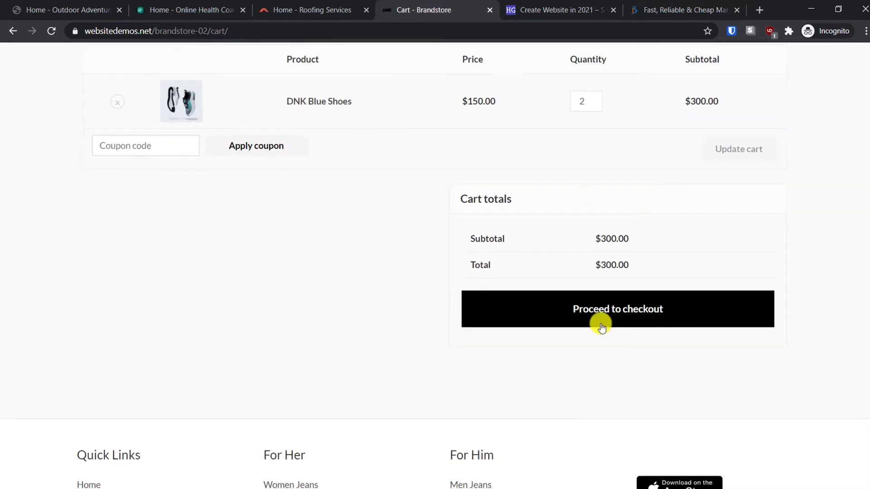
pyautogui.click(598, 308)
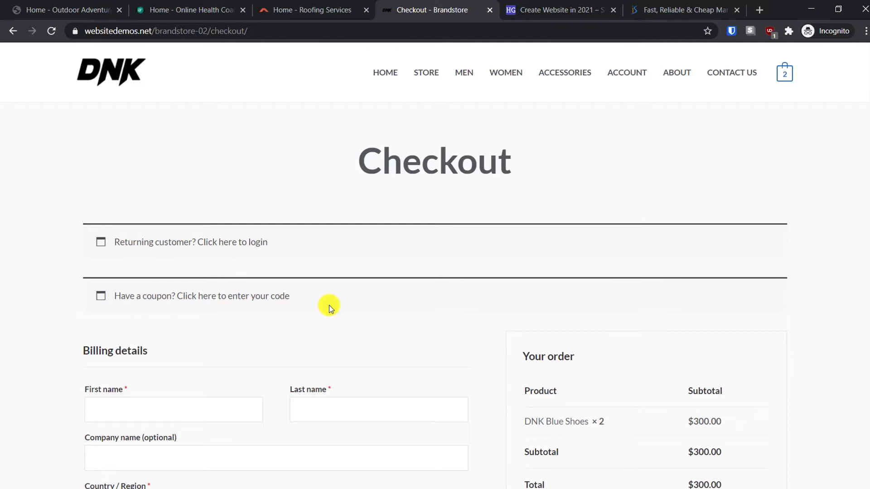
pyautogui.click(561, 8)
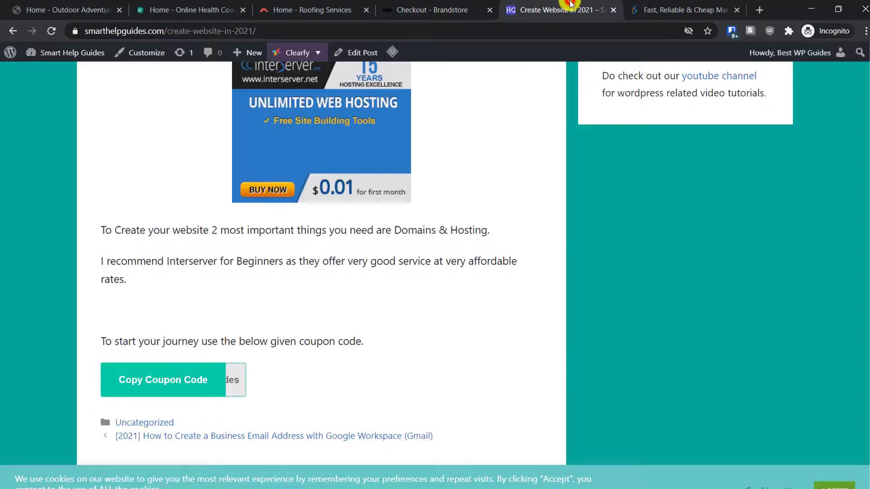
pyautogui.scroll(2, 493, 244)
pyautogui.scroll(2, 493, 243)
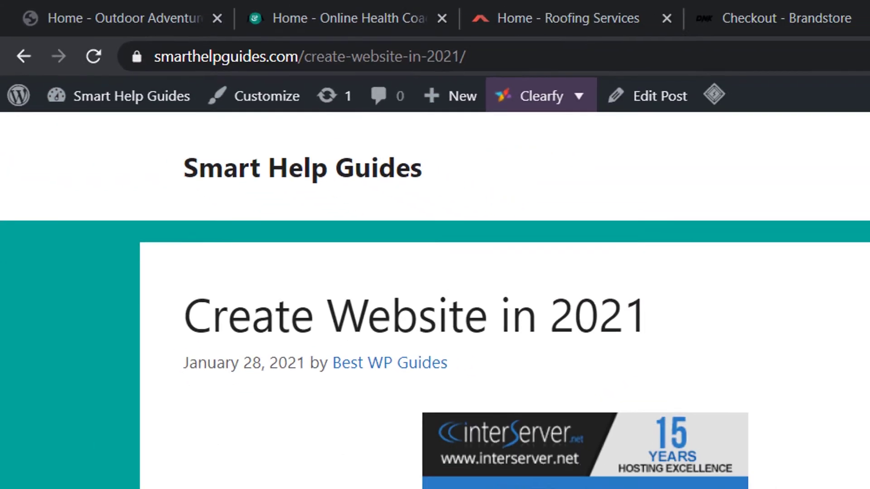
# - Scroll the hosting post to its coupon button, then bring up InterServer's Standard Web Hosting offer
pyautogui.scroll(-5, 506, 399)
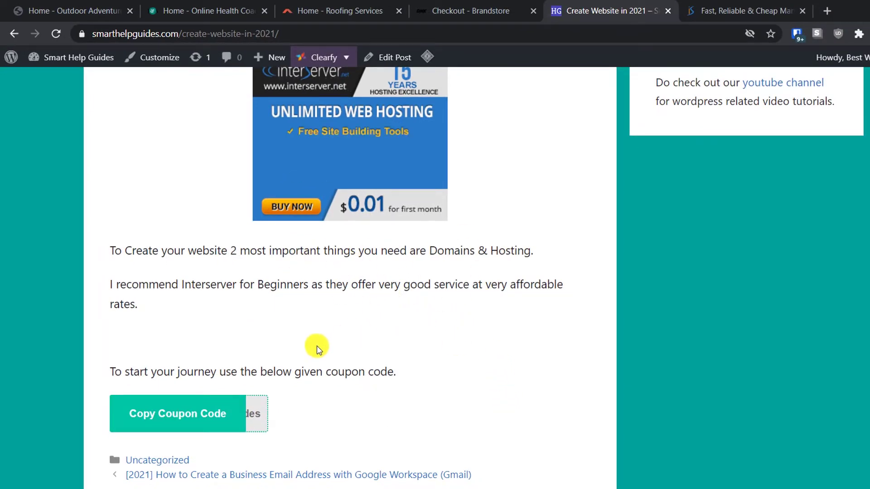
pyautogui.scroll(1, 276, 346)
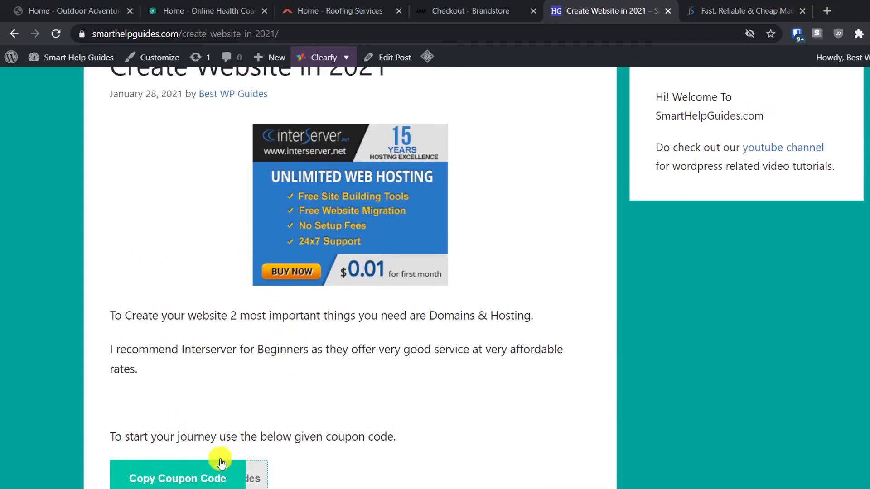
pyautogui.click(730, 10)
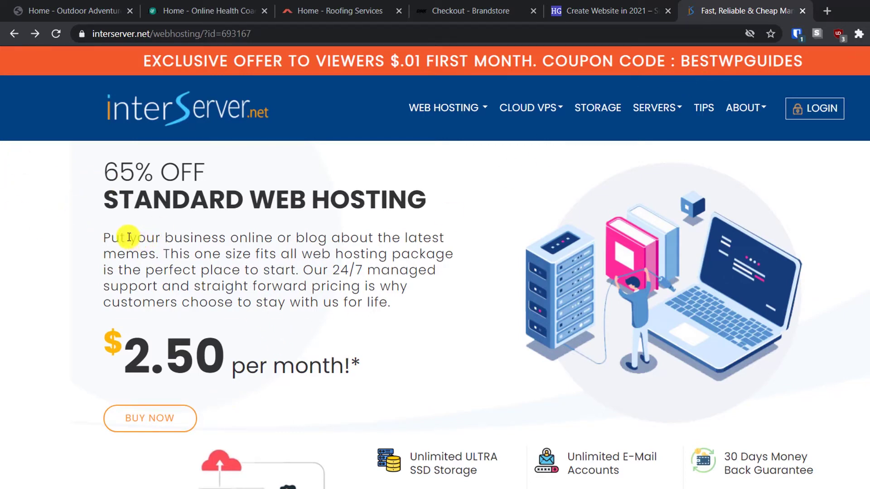
pyautogui.click(597, 10)
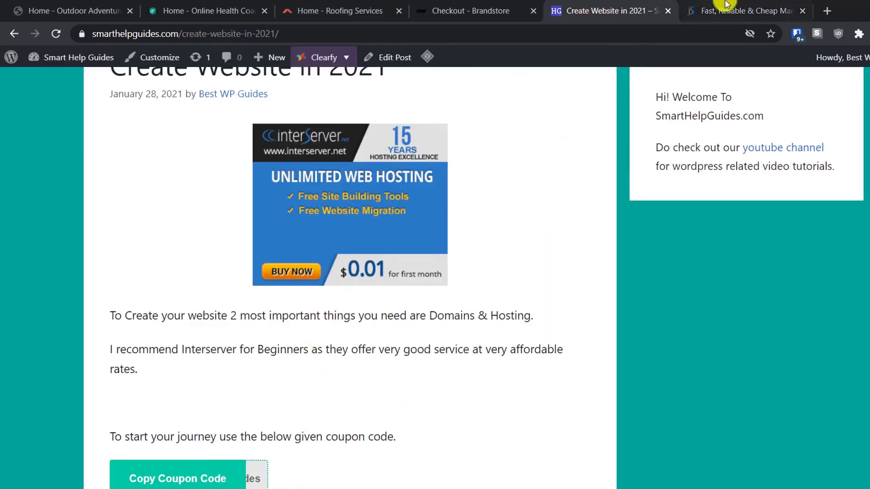
pyautogui.click(726, 18)
pyautogui.click(213, 239)
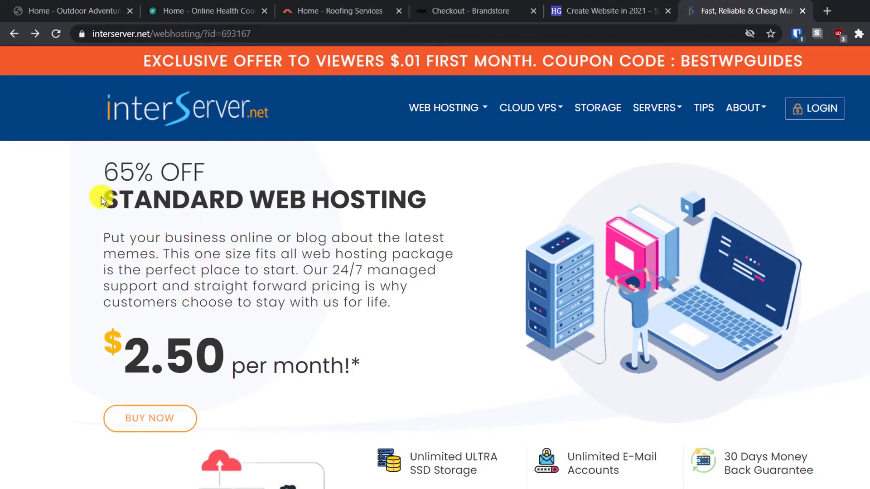
pyautogui.click(346, 269)
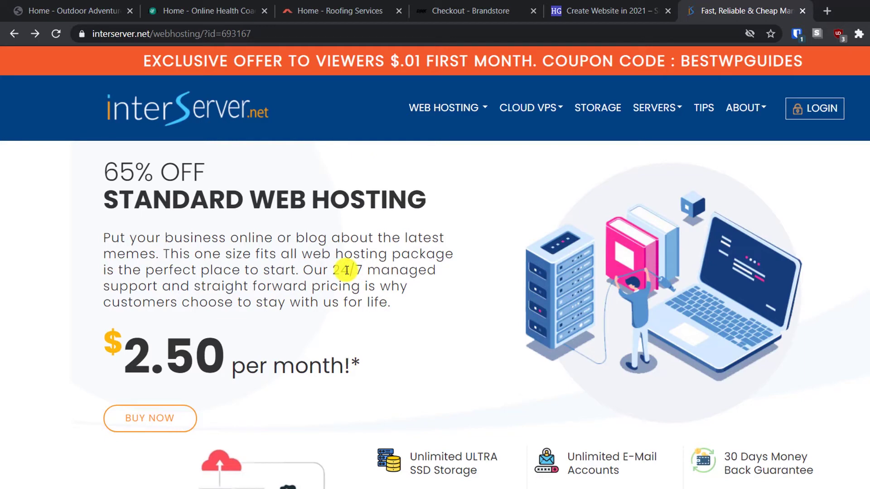
pyautogui.scroll(-4, 520, 279)
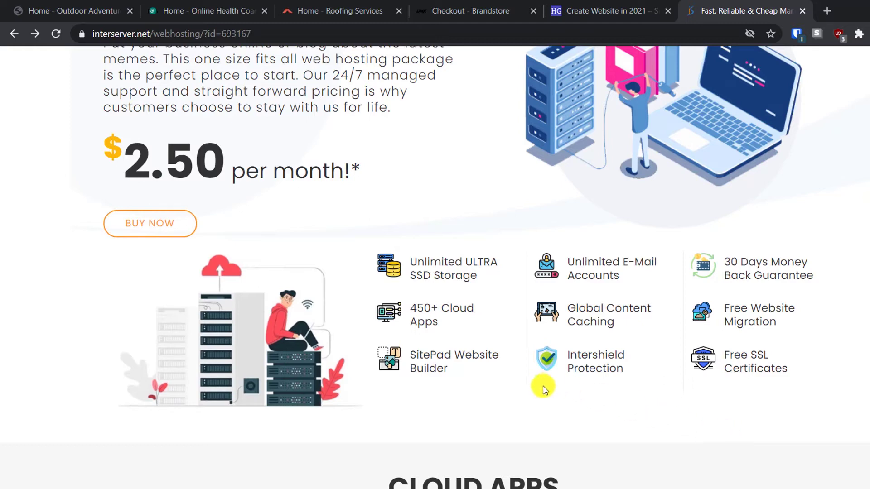
pyautogui.scroll(4, 542, 385)
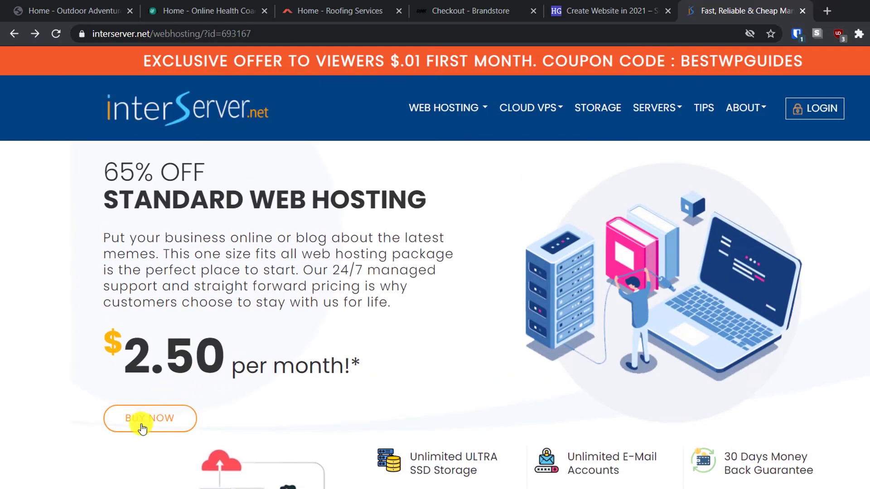
# - Start ordering Standard Web Hosting with mynewstore.com as the hostname
pyautogui.click(141, 427)
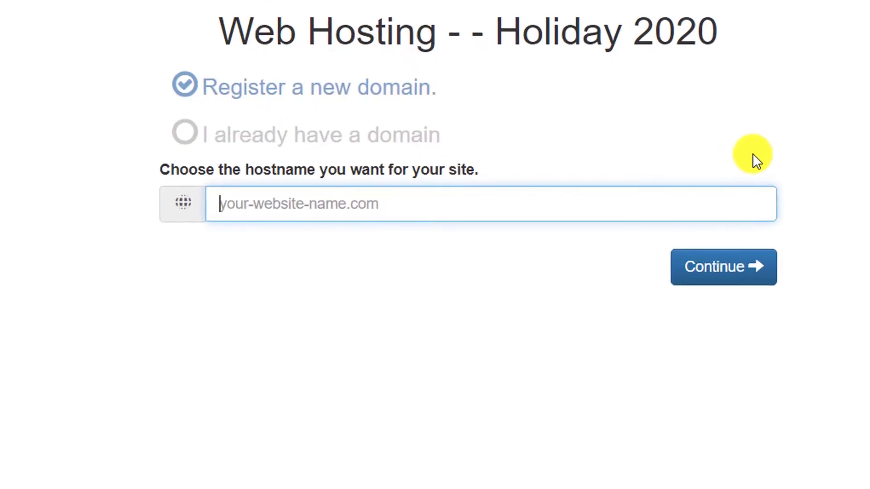
pyautogui.click(347, 209)
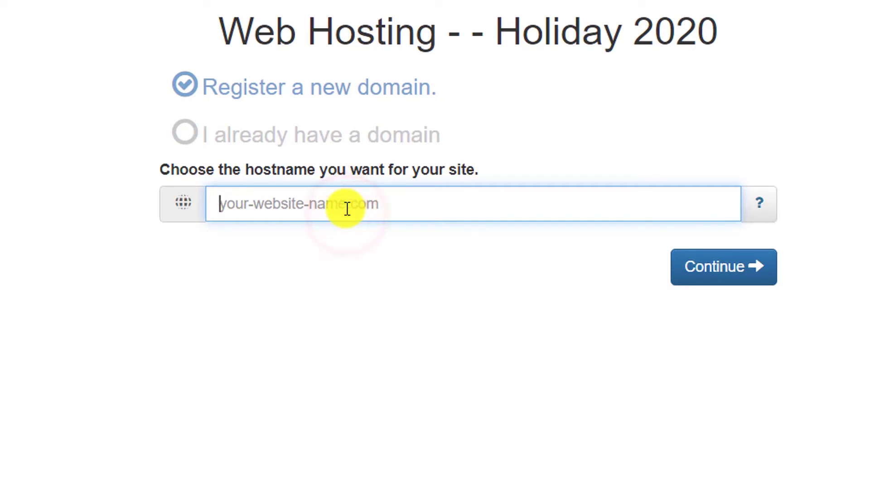
pyautogui.write('mynewstore.com')
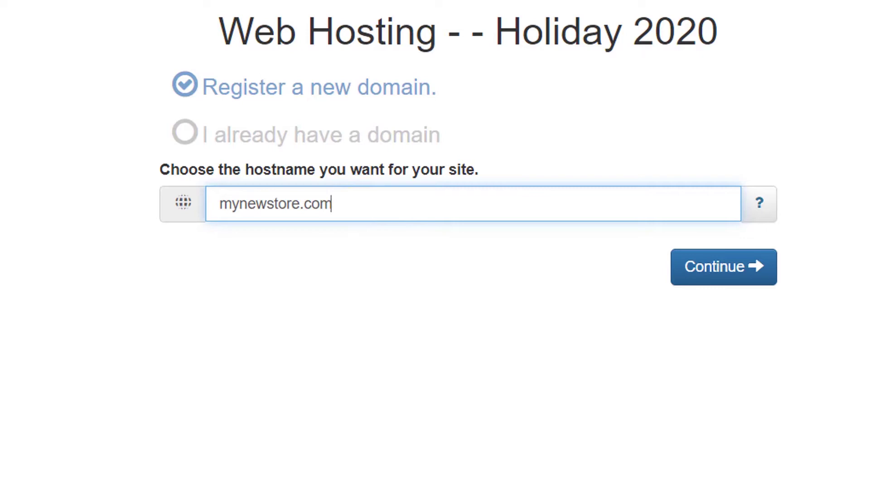
pyautogui.click(759, 204)
pyautogui.click(591, 249)
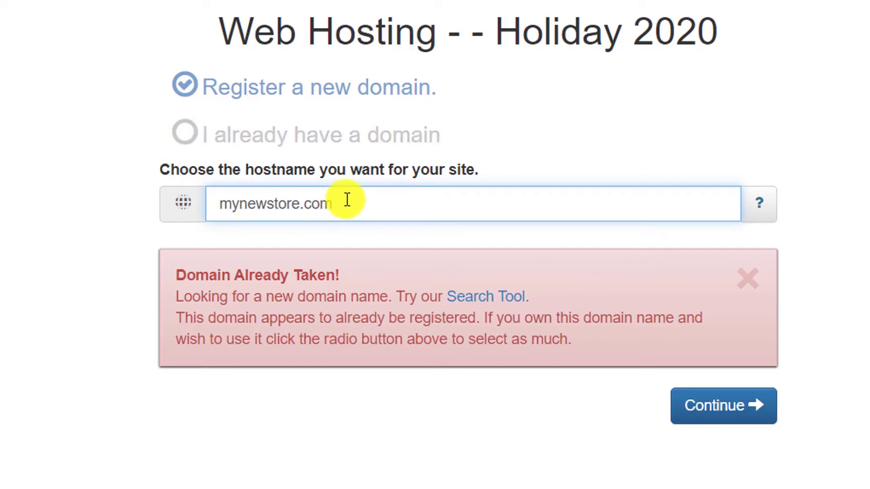
# - Change the domain to mynewstore.site, confirm availability, and continue with $5 registration
pyautogui.moveTo(349, 202); pyautogui.dragTo(304, 200)
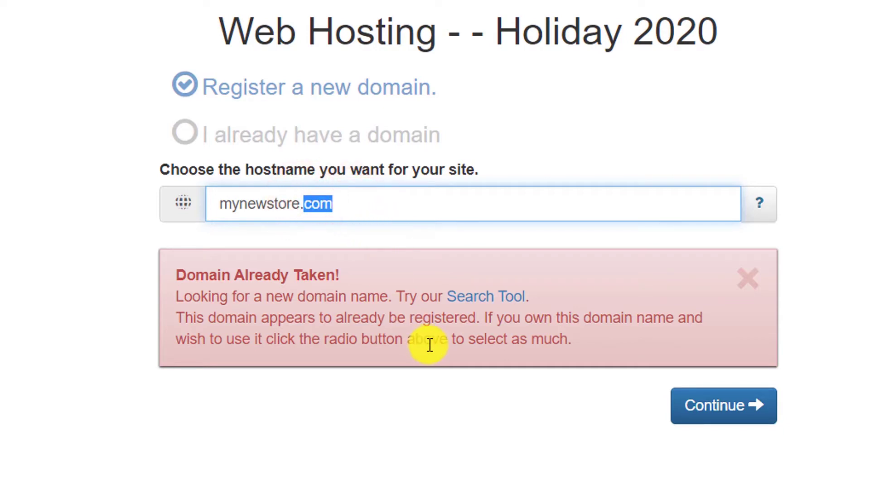
pyautogui.write('site')
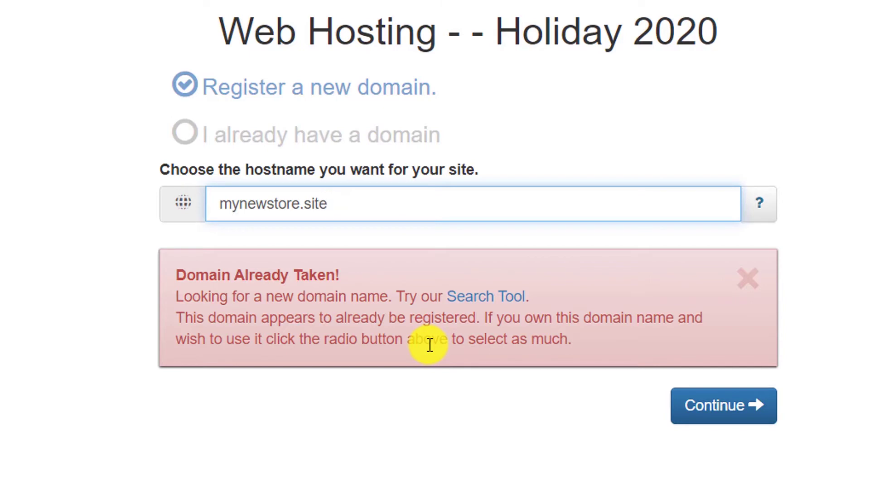
pyautogui.click(765, 200)
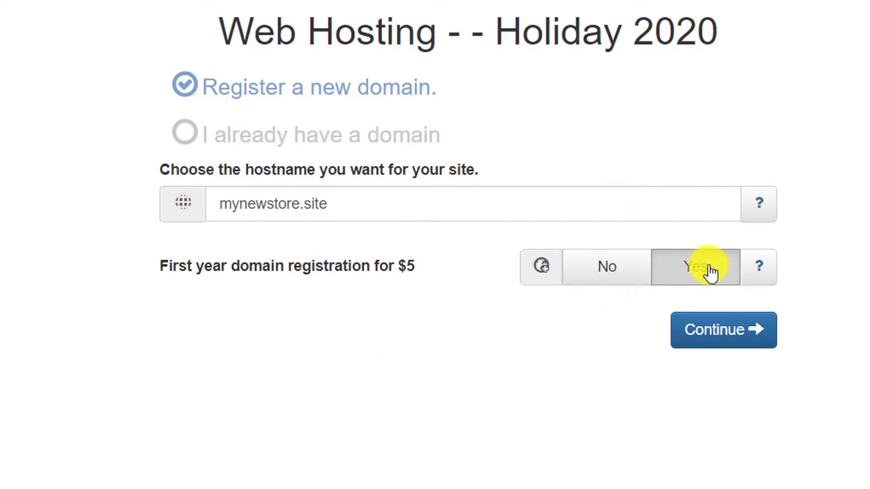
pyautogui.click(740, 335)
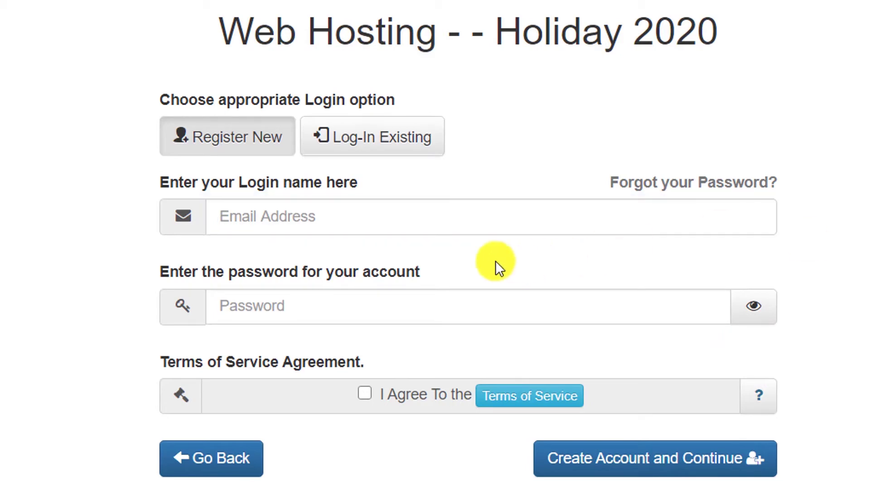
# - Enter the account e-mail and password and tick I Agree to the terms
pyautogui.click(371, 215)
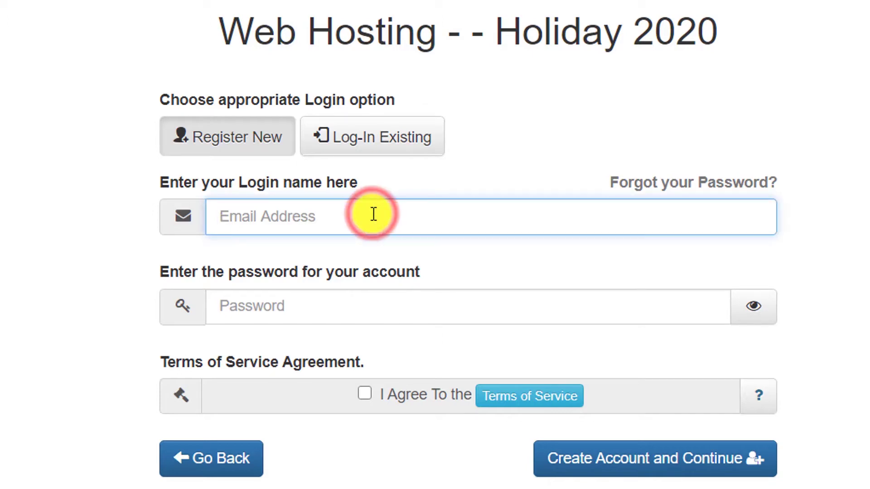
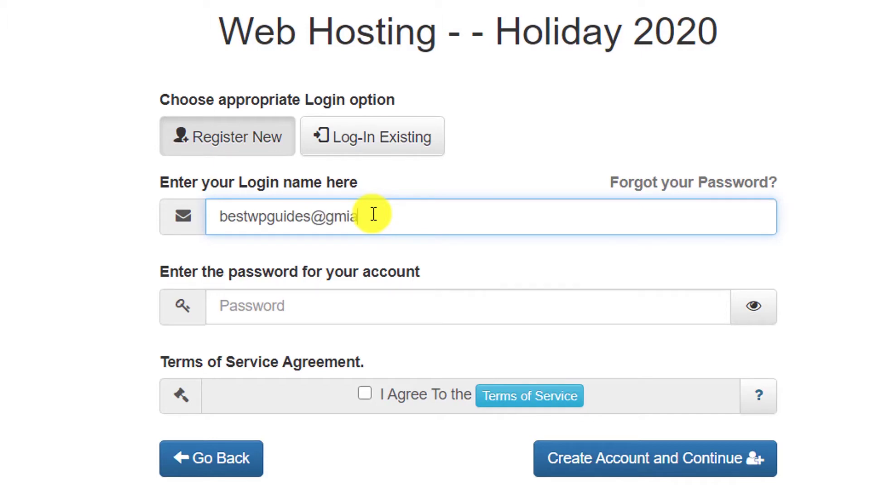
pyautogui.press('Tab')
pyautogui.write('********')
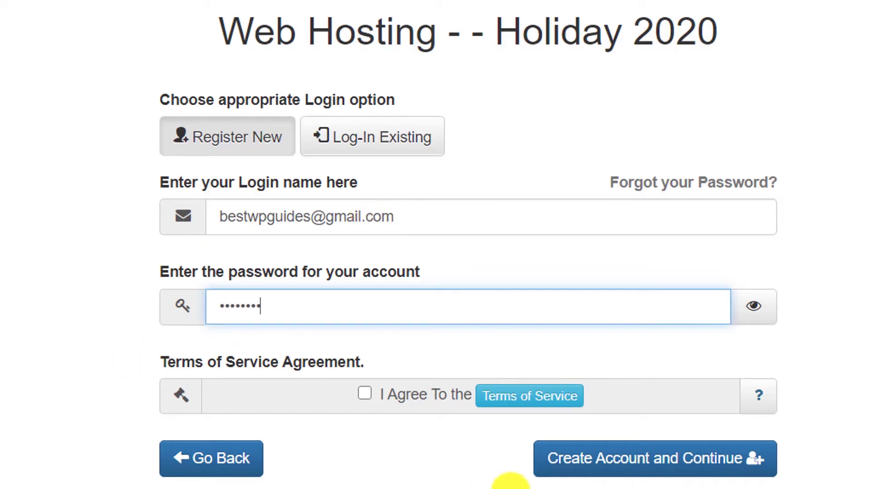
pyautogui.click(369, 396)
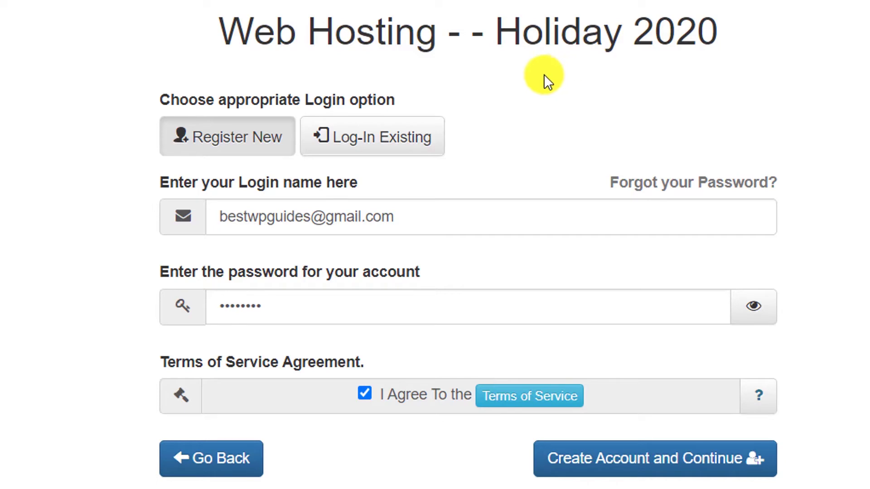
# - Switch to Log-In Existing, re-enter the password and continue to the order review
pyautogui.click(366, 138)
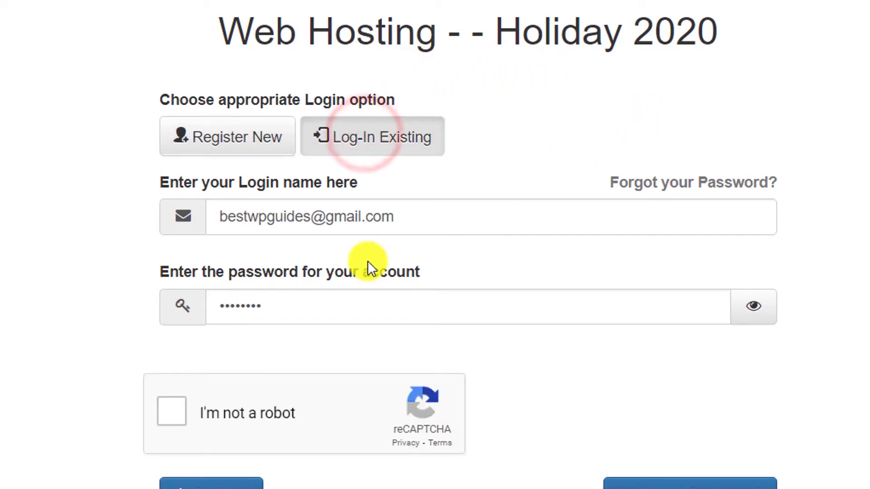
pyautogui.doubleClick(334, 305)
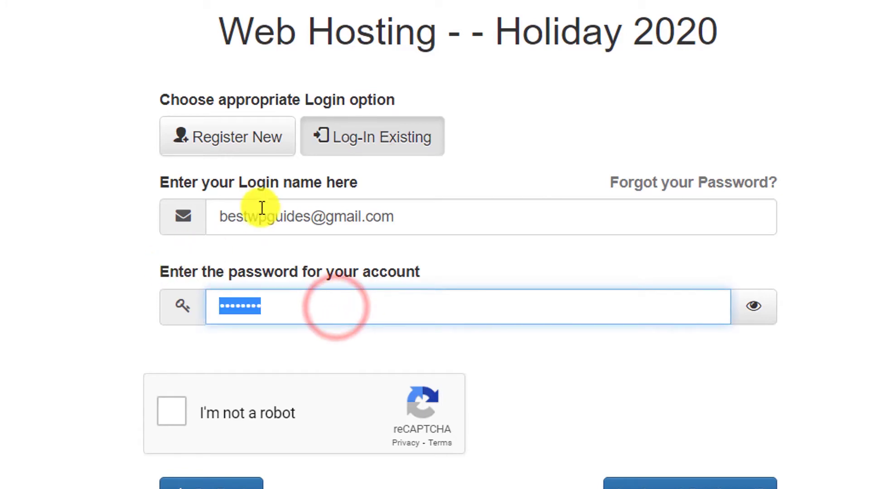
pyautogui.press('BackSpace')
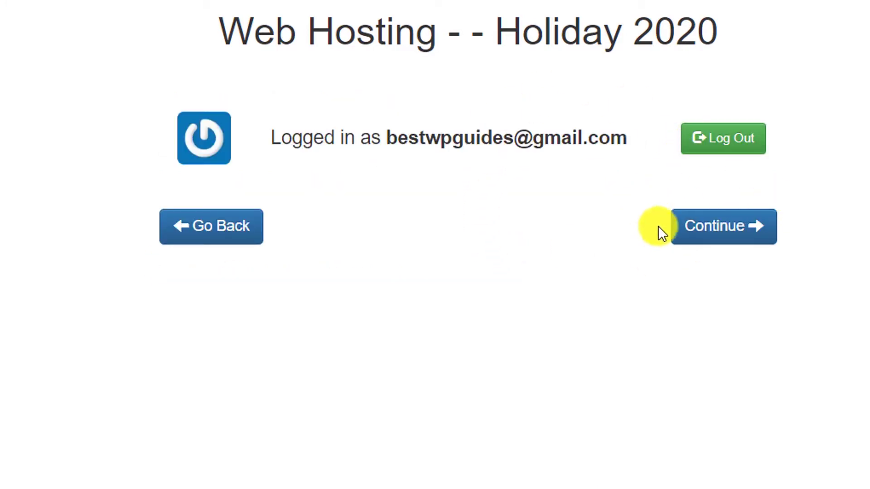
pyautogui.click(706, 212)
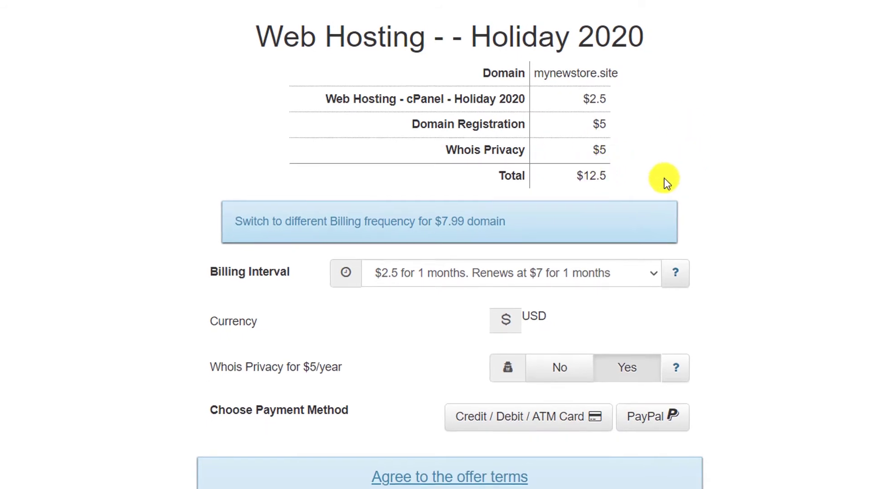
# - Review the order summary's cPanel plan, $2.5 hosting, $5 domain and Whois Privacy prices
pyautogui.moveTo(345, 101); pyautogui.dragTo(523, 111)
pyautogui.click(520, 109)
pyautogui.moveTo(585, 98); pyautogui.dragTo(621, 101)
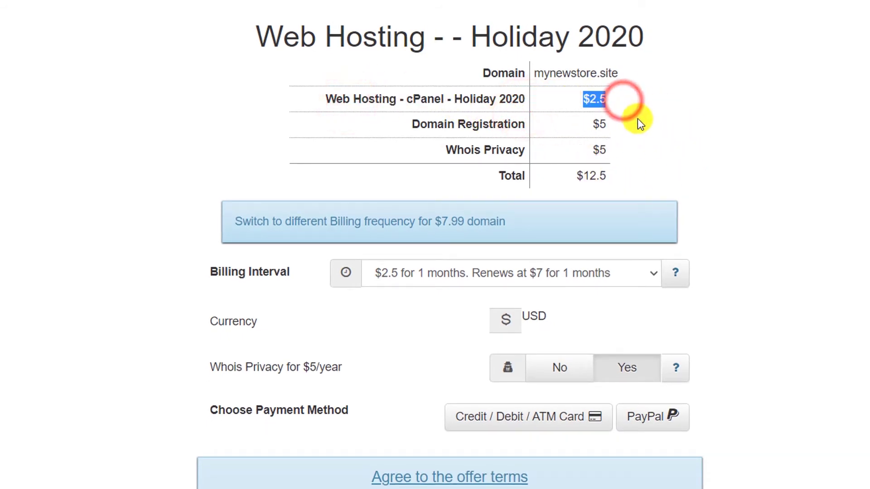
pyautogui.click(646, 122)
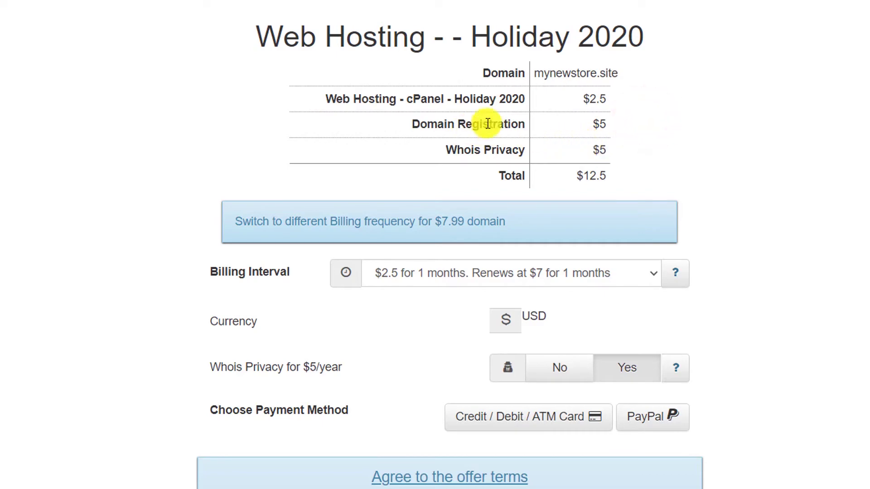
pyautogui.moveTo(570, 120); pyautogui.dragTo(660, 132)
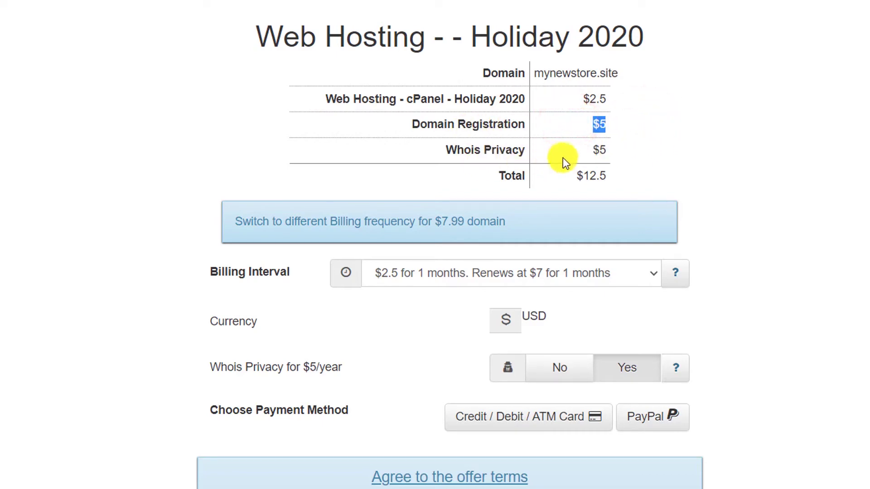
pyautogui.click(591, 150)
pyautogui.moveTo(591, 150); pyautogui.dragTo(661, 168)
pyautogui.click(662, 169)
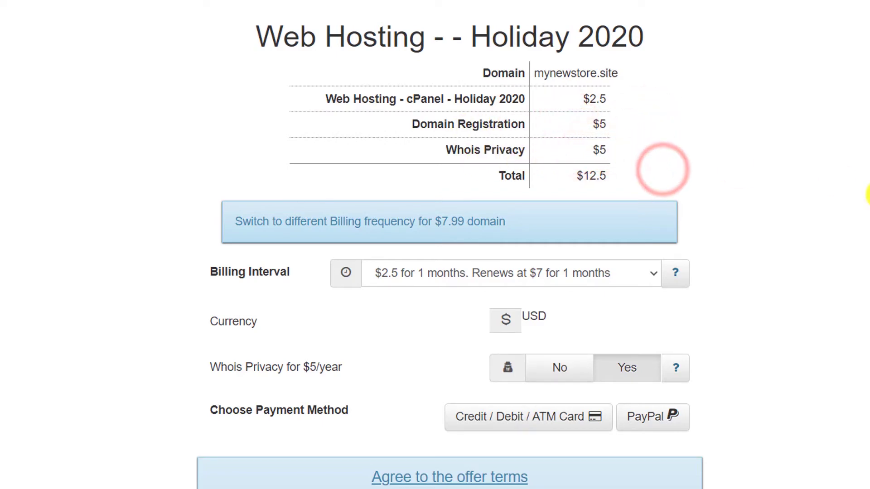
# - Try the $30 for 12 months billing interval, then revert to $2.5 for 1 month
pyautogui.scroll(-1, 836, 188)
pyautogui.scroll(-1, 836, 188)
pyautogui.click(483, 181)
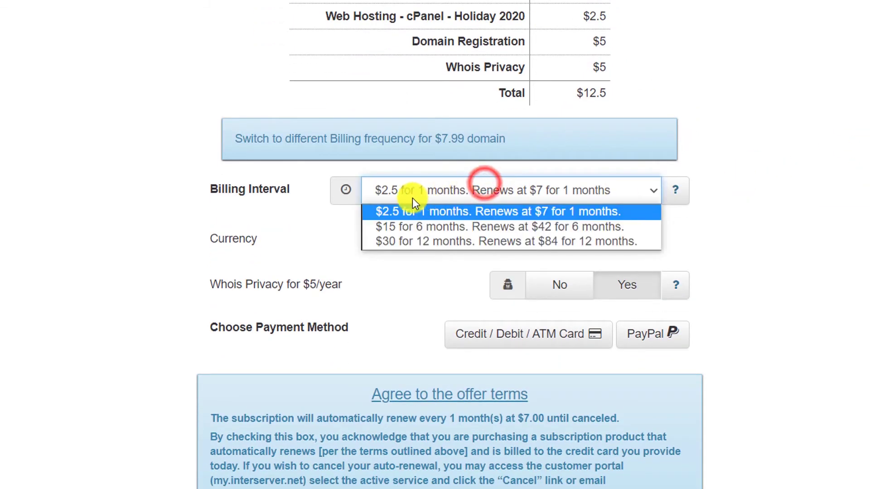
pyautogui.click(408, 243)
pyautogui.click(452, 136)
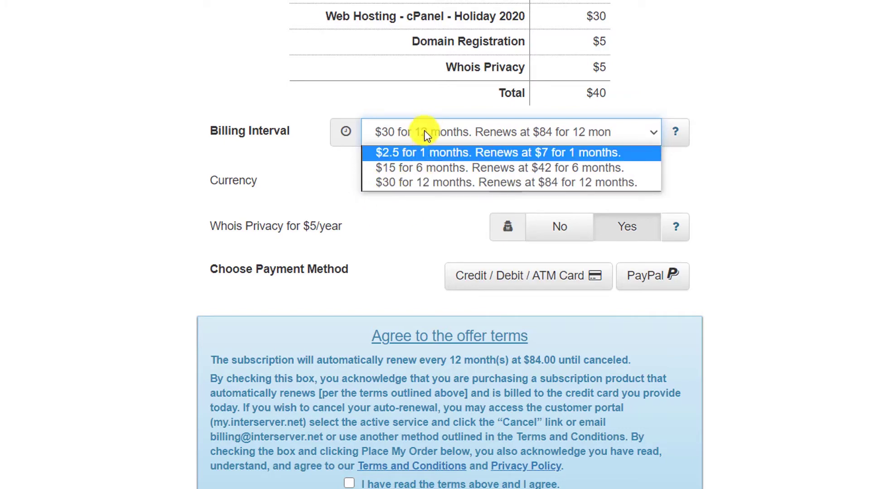
pyautogui.click(398, 155)
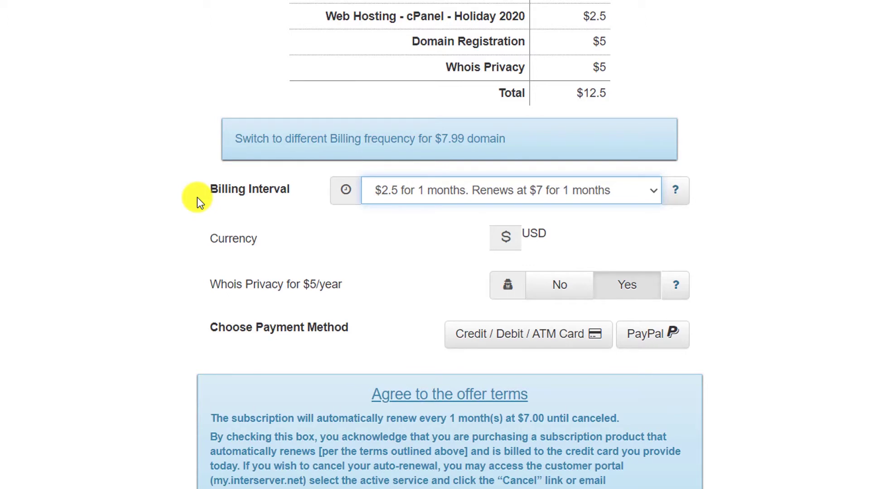
# - Toggle Whois Privacy off and back on, leaving it enabled for a $12.5 total
pyautogui.click(547, 230)
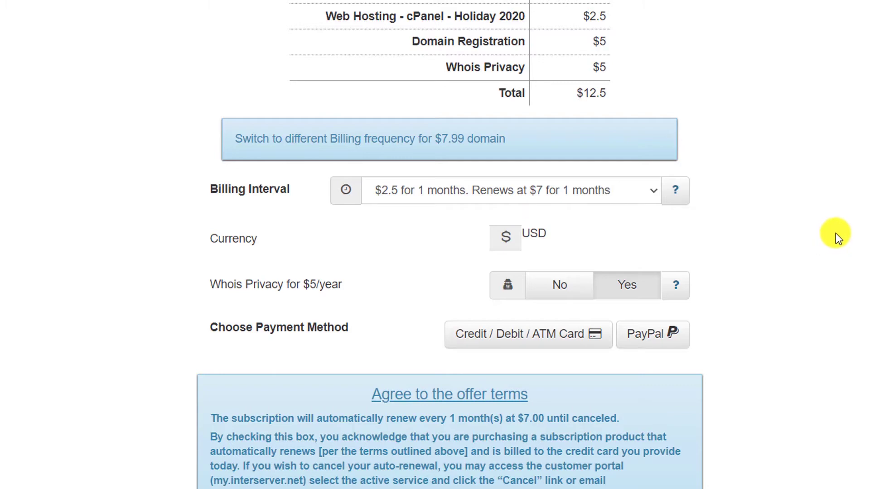
pyautogui.scroll(-1, 835, 234)
pyautogui.moveTo(235, 220); pyautogui.dragTo(352, 227)
pyautogui.click(363, 196)
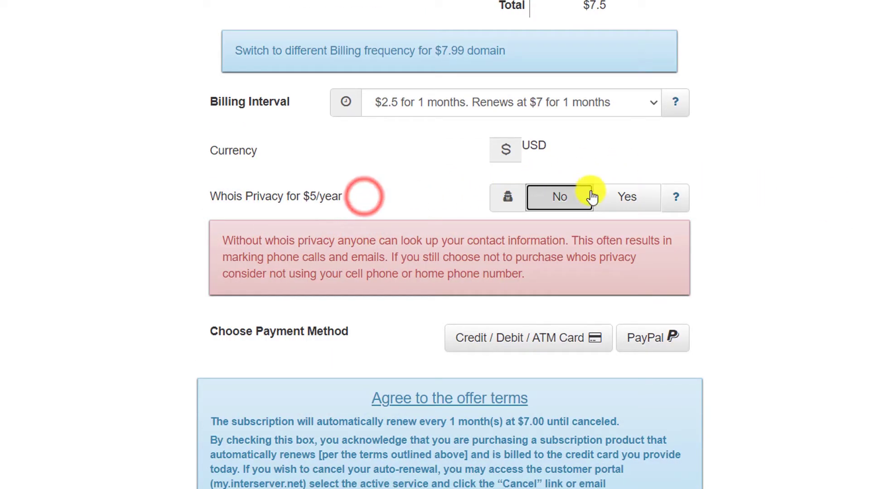
pyautogui.click(626, 199)
pyautogui.click(571, 223)
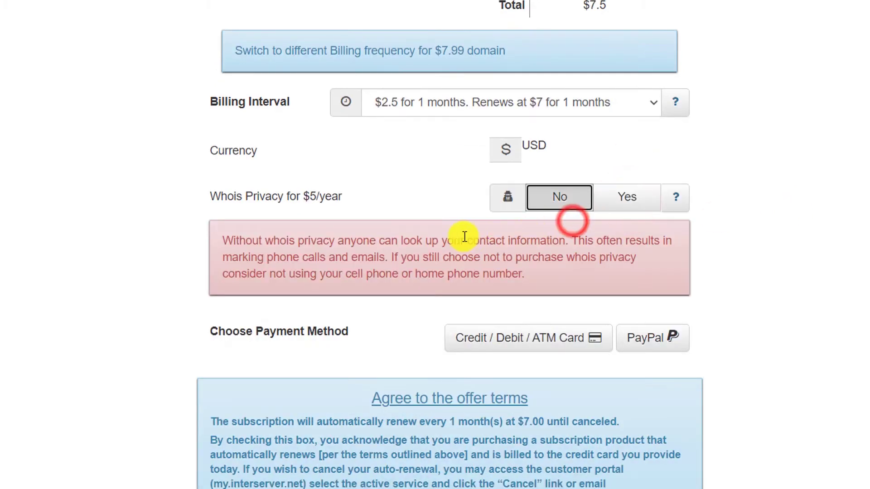
pyautogui.click(625, 199)
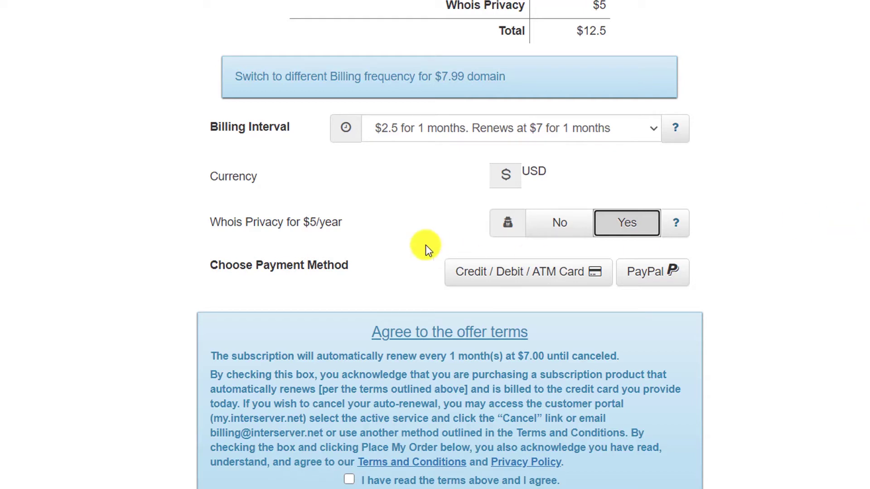
pyautogui.click(325, 223)
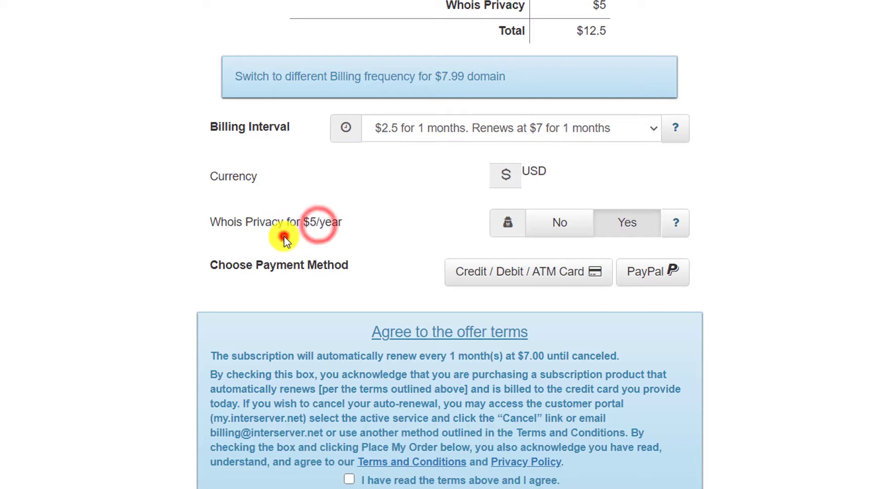
pyautogui.click(285, 232)
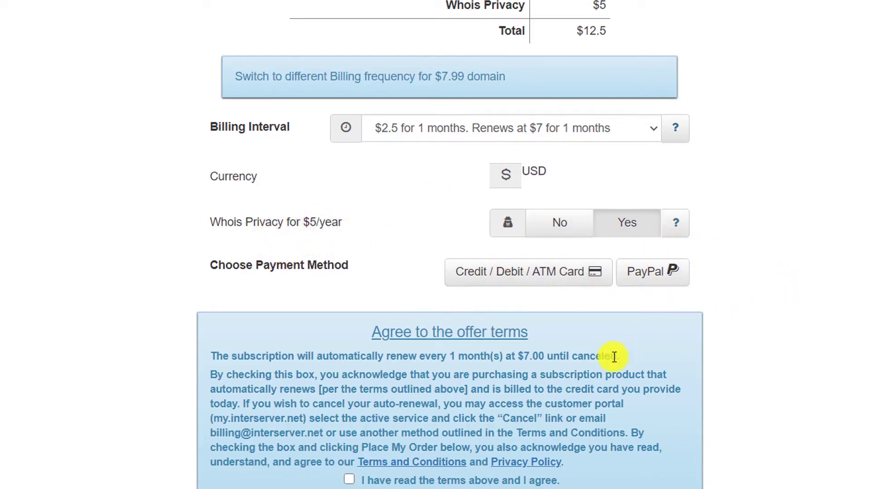
# - Agree to the offer terms and pay by Credit / Debit / ATM Card
pyautogui.click(350, 471)
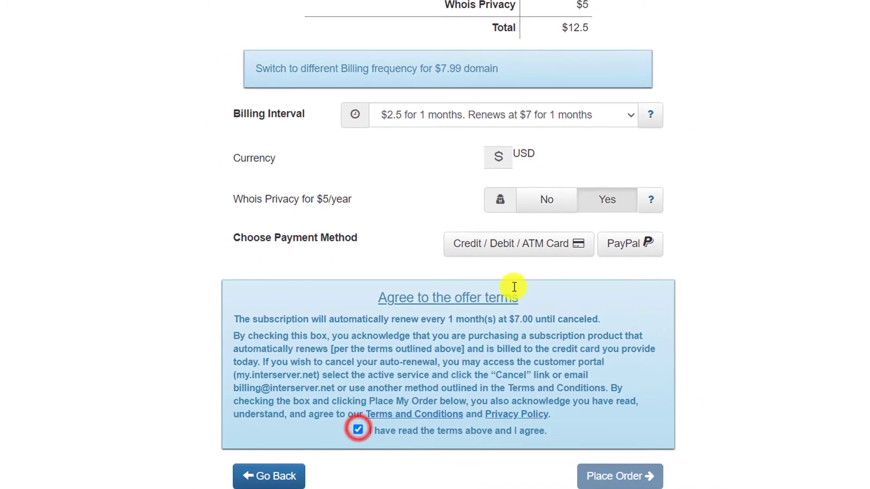
pyautogui.click(631, 255)
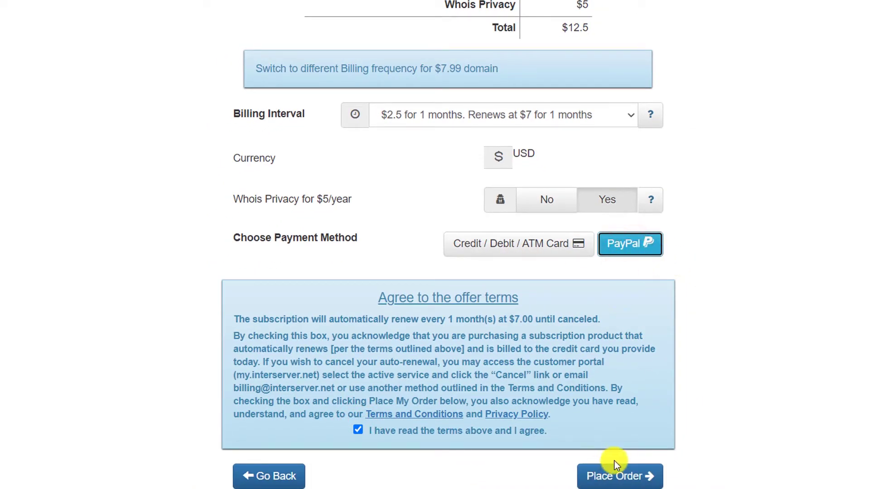
pyautogui.click(530, 244)
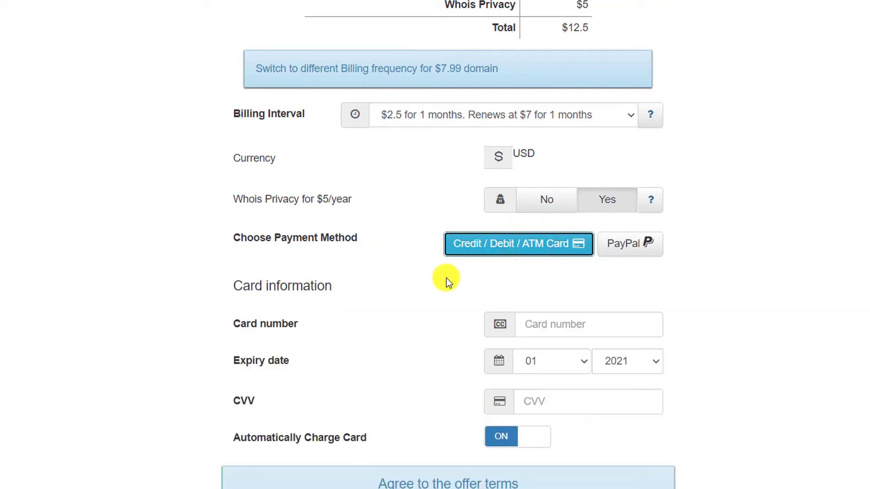
# - Scroll down to the card number, expiry and CVV payment fields
pyautogui.scroll(-4, 447, 278)
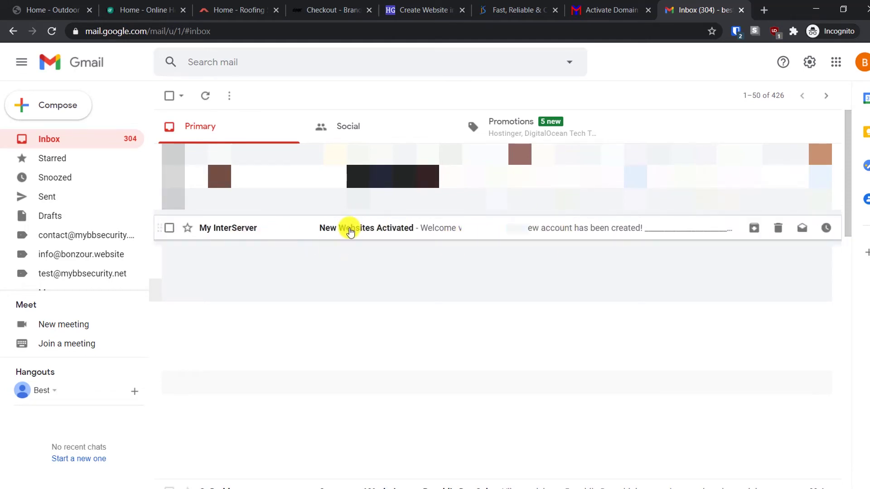
# - Open the New Websites Activated email, follow its cPanel login link and copy the cPanel username
pyautogui.click(379, 229)
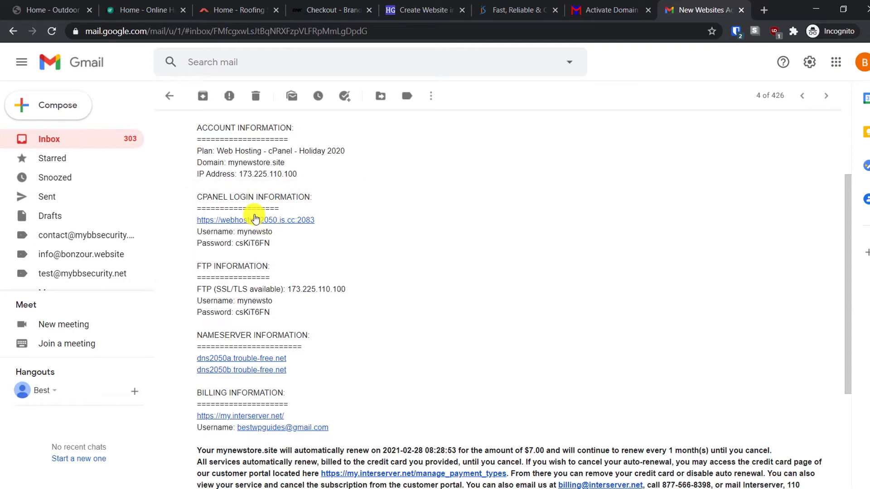
pyautogui.click(253, 221)
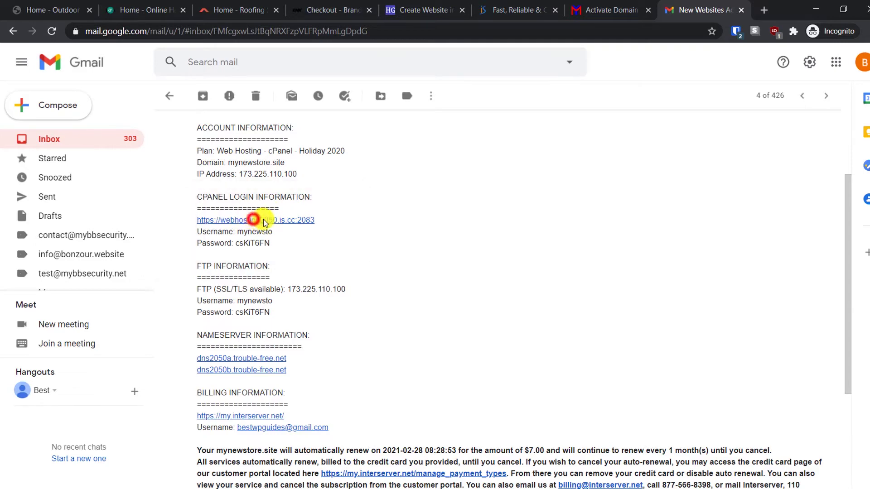
pyautogui.click(647, 5)
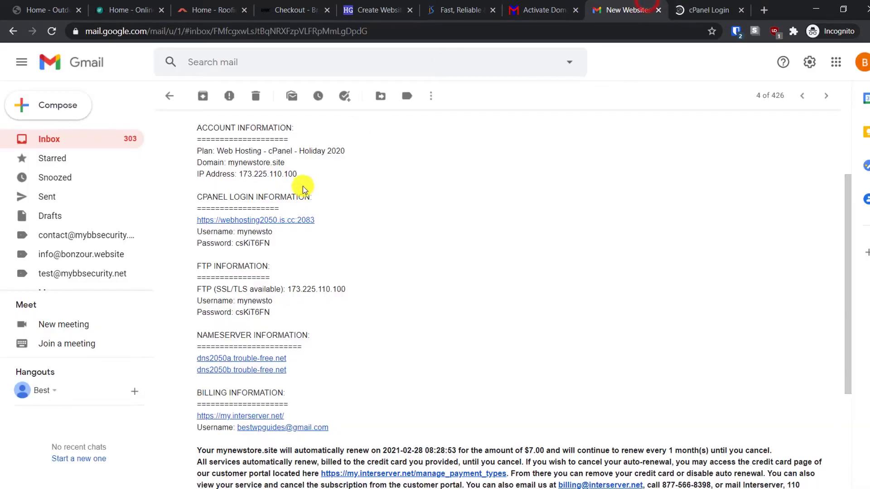
pyautogui.doubleClick(237, 233)
pyautogui.hotkey('ctrl', 'c')
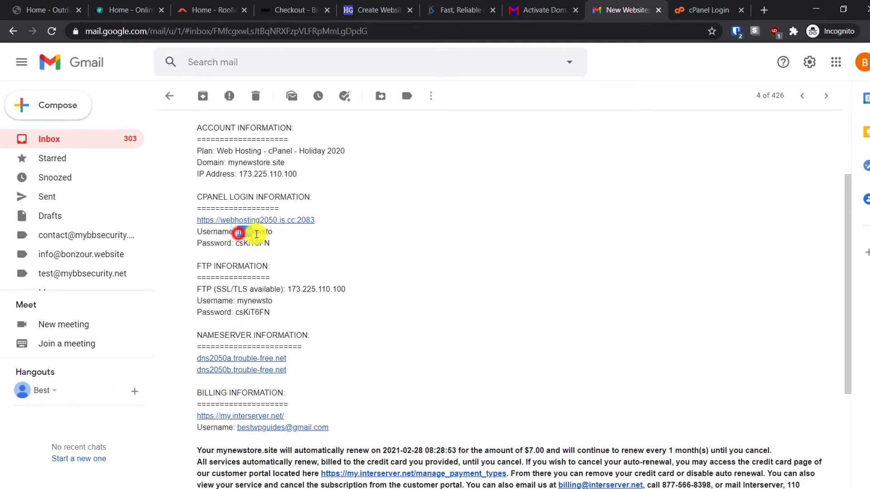
pyautogui.click(716, 5)
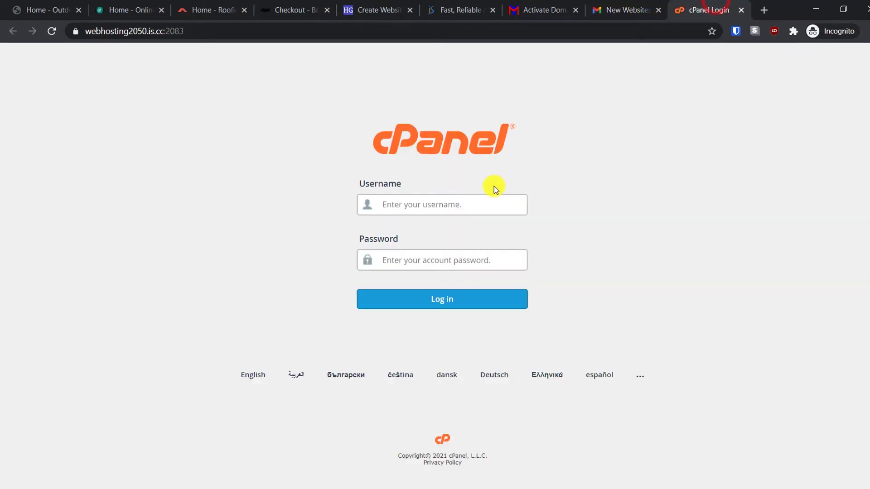
# - Log in to cPanel with the copied username and save the login in the password manager
pyautogui.click(492, 202)
pyautogui.hotkey('ctrl', 'v')
pyautogui.click(625, 9)
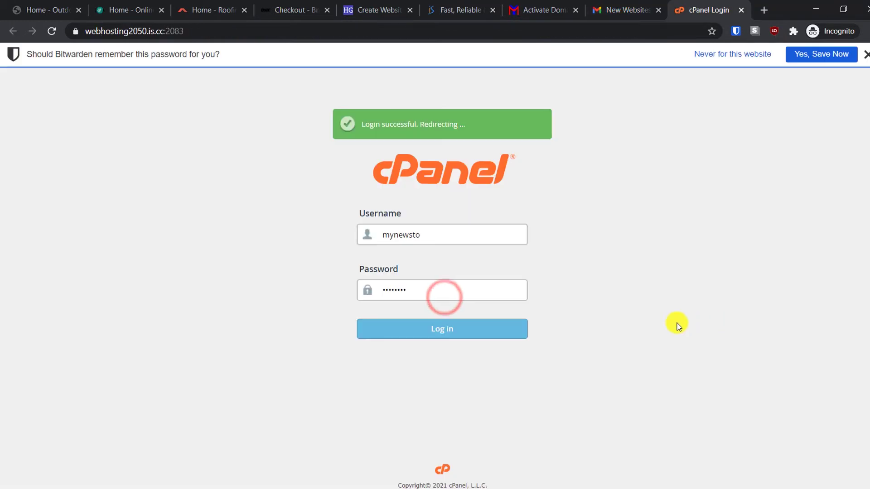
pyautogui.click(824, 57)
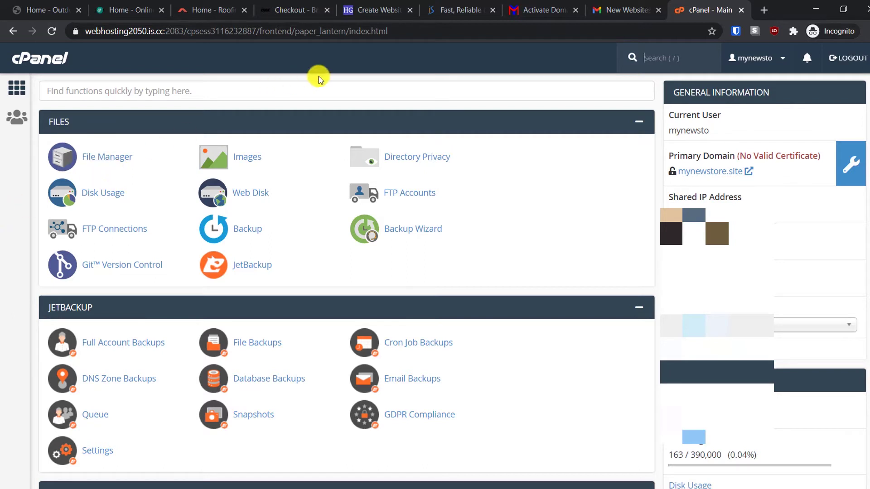
# - Open Password & Security and enter the current account password as the old password
pyautogui.click(780, 61)
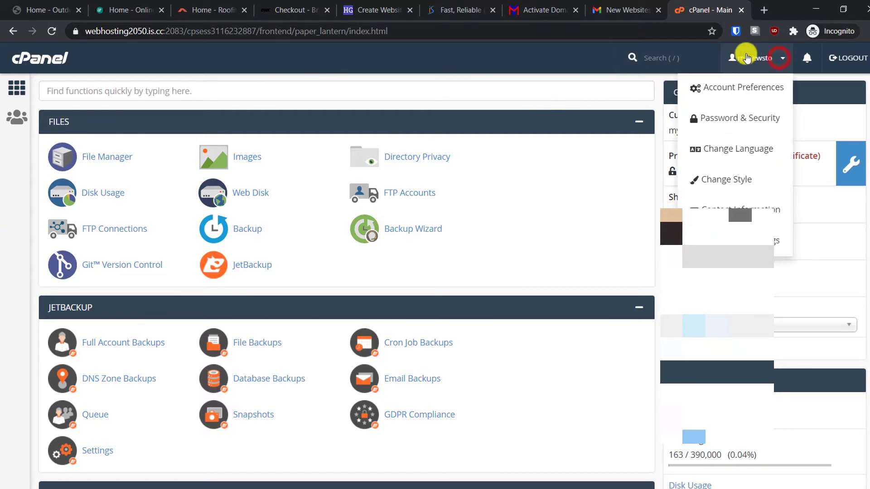
pyautogui.click(726, 119)
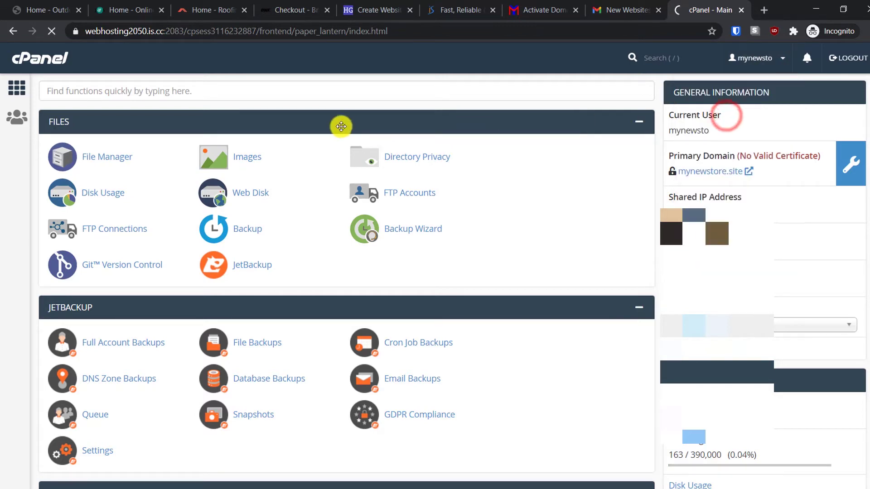
pyautogui.scroll(-3, 294, 156)
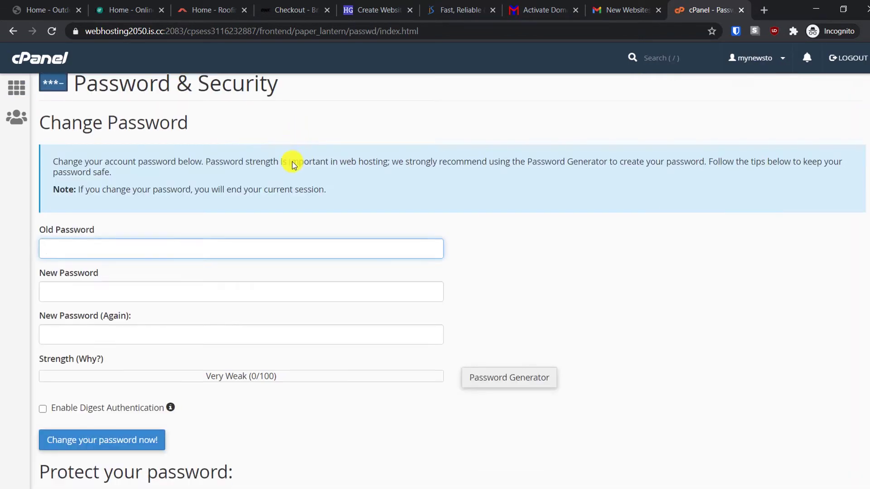
pyautogui.click(627, 10)
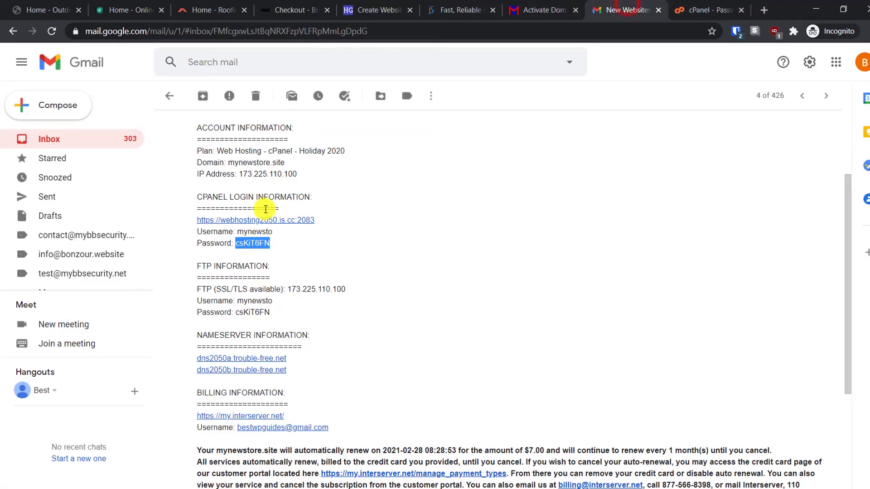
pyautogui.click(658, 12)
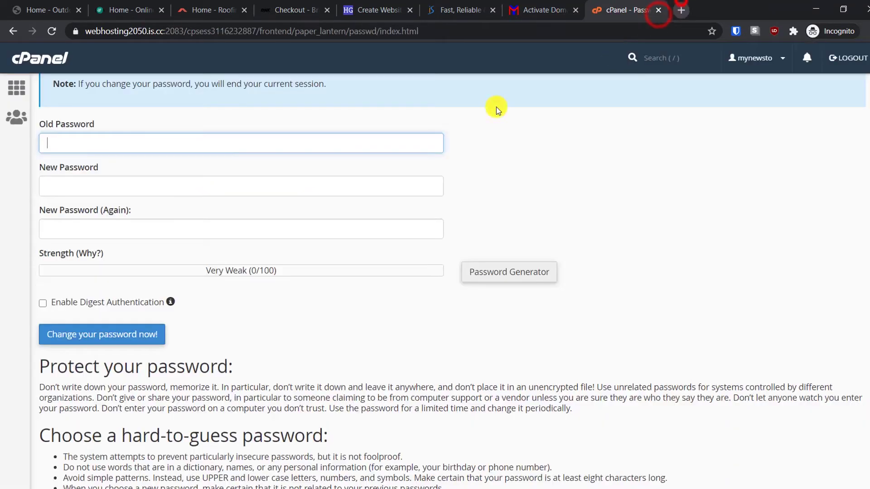
pyautogui.click(209, 141)
pyautogui.hotkey('ctrl', 'v')
# - Generate a Very Strong new password, apply it, and log back in to cPanel
pyautogui.click(171, 186)
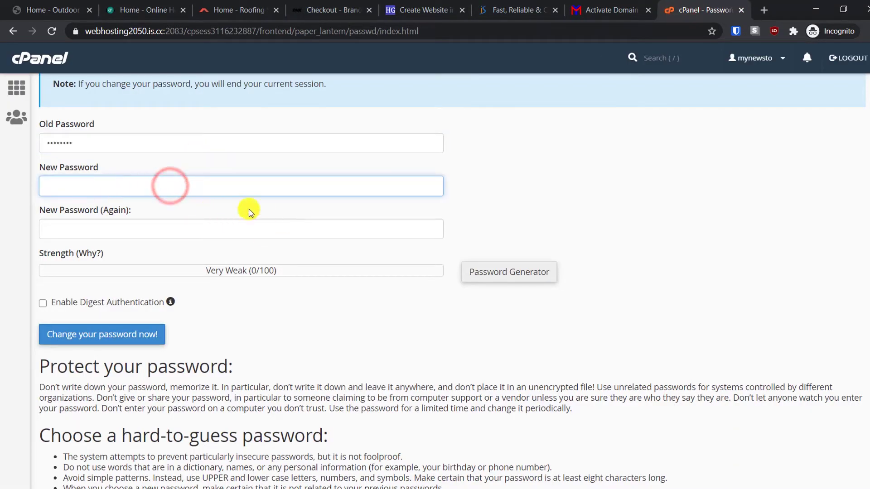
pyautogui.click(511, 271)
pyautogui.click(407, 264)
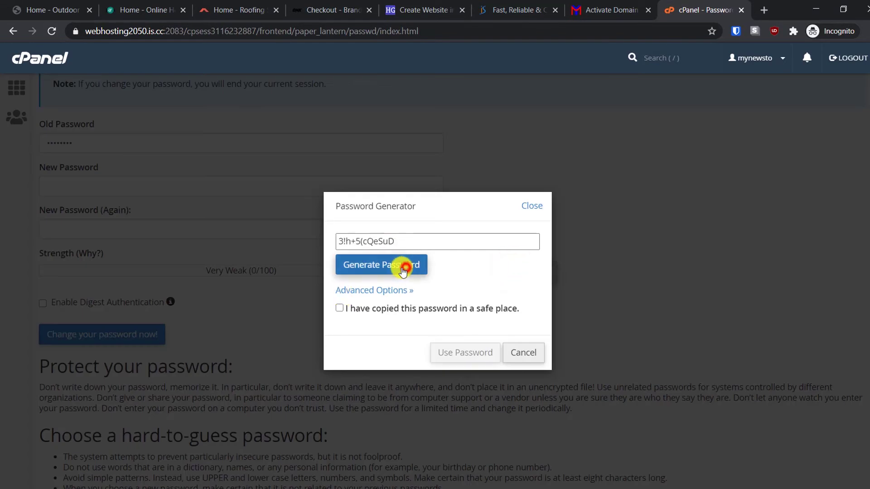
pyautogui.click(339, 308)
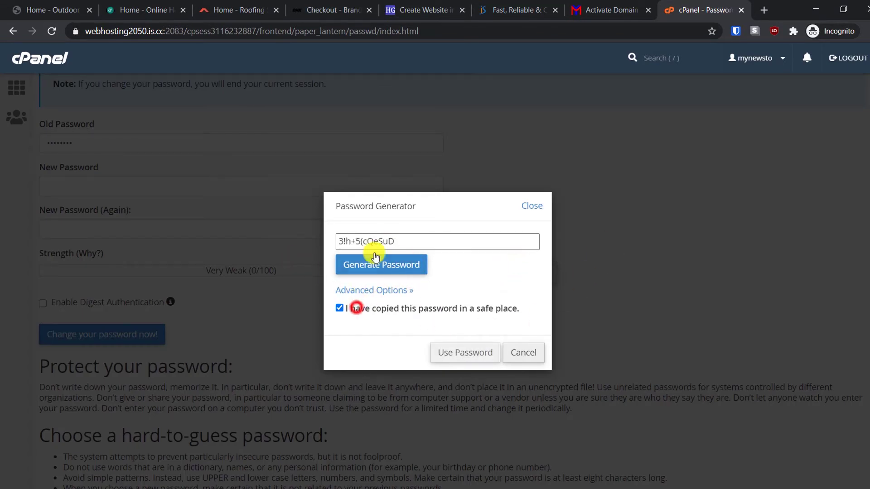
pyautogui.moveTo(409, 237); pyautogui.dragTo(326, 234)
pyautogui.click(464, 352)
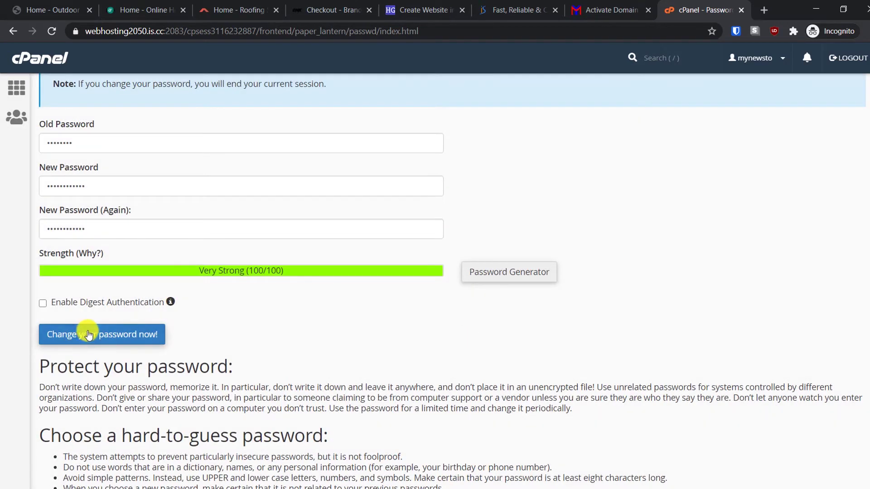
pyautogui.click(86, 336)
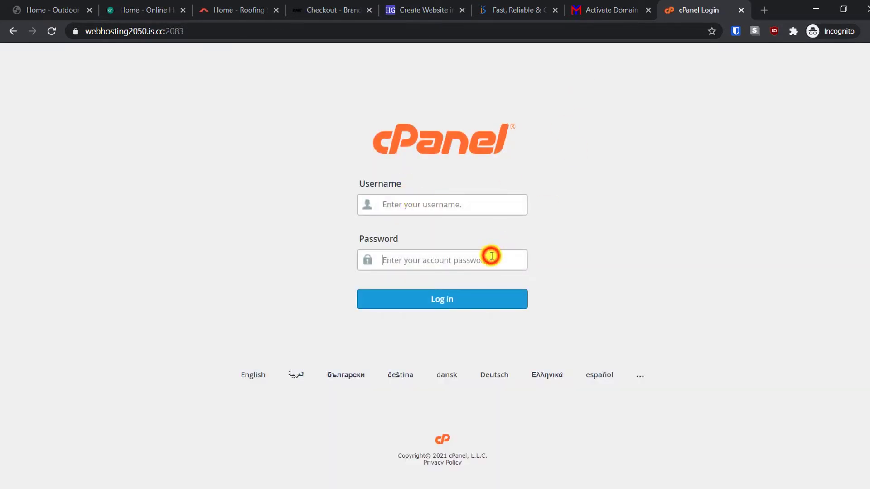
pyautogui.click(431, 301)
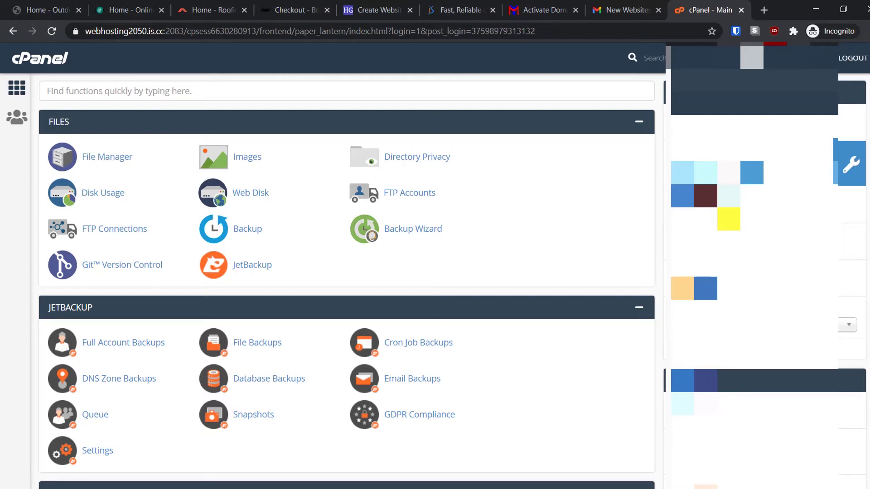
# - Open Softaculous WordPress Management and start a new install for mynewstore.site
pyautogui.scroll(-8, 556, 291)
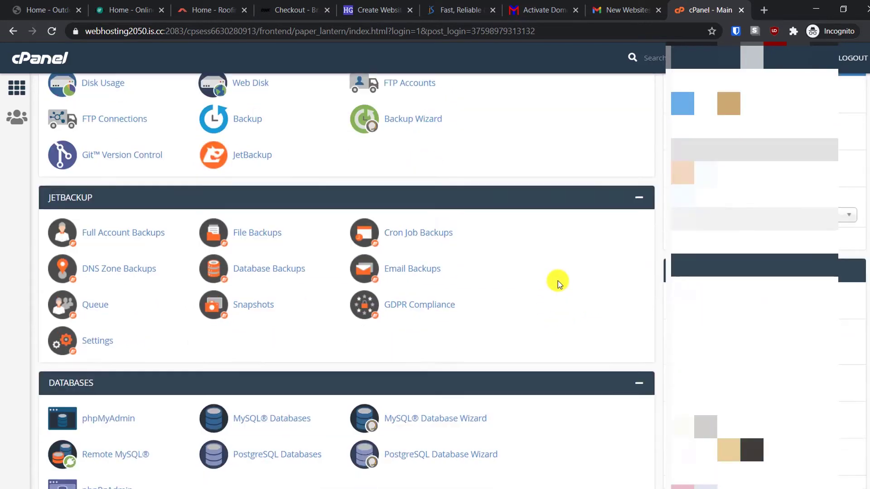
pyautogui.scroll(-19, 561, 275)
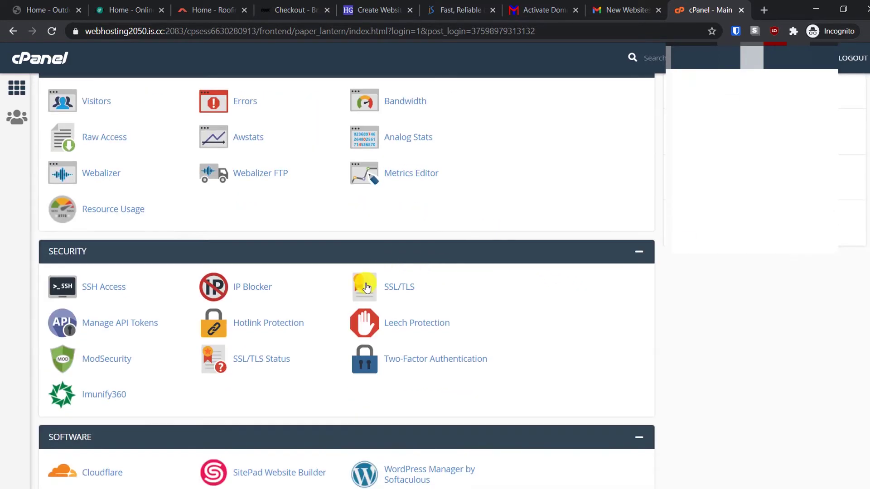
pyautogui.scroll(-3, 569, 331)
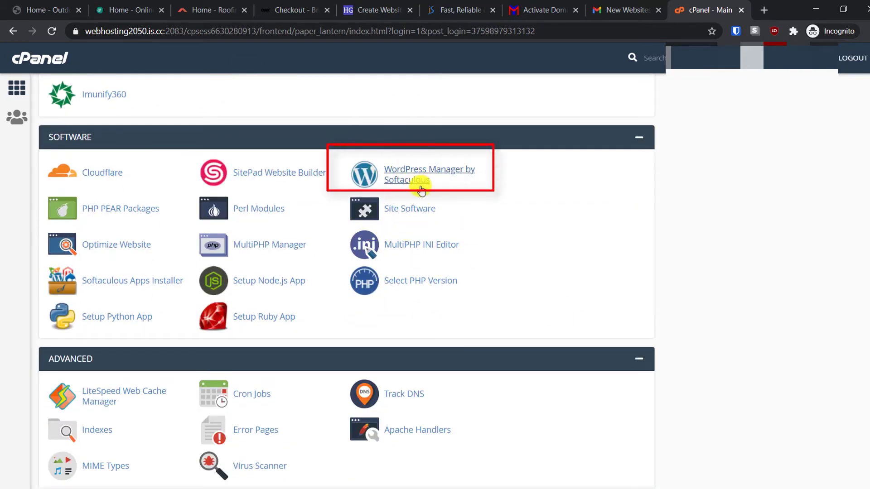
pyautogui.click(407, 176)
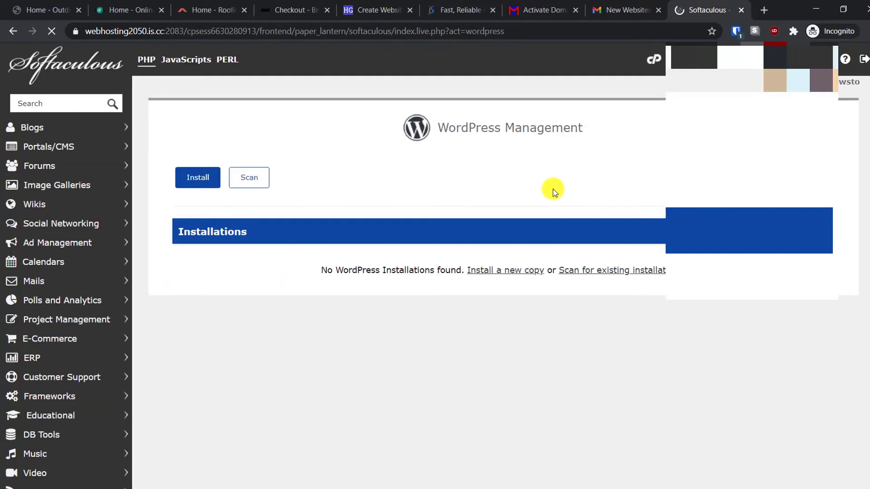
pyautogui.click(197, 176)
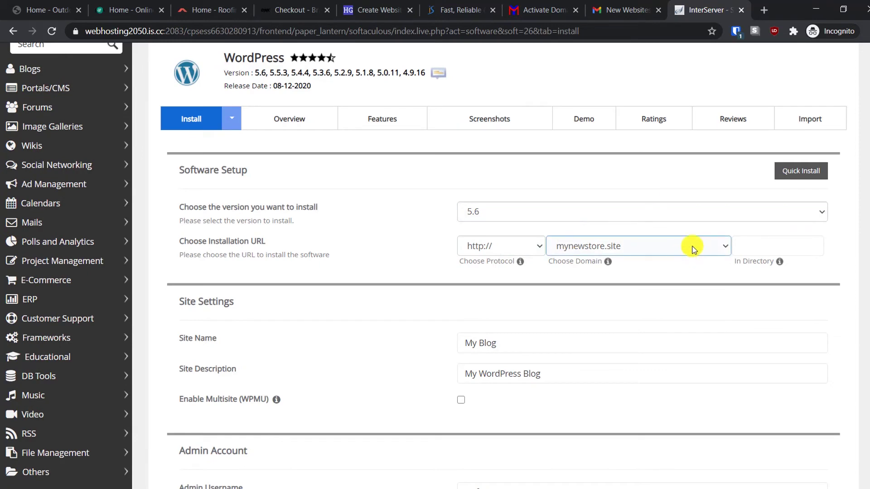
# - Overwrite the default Admin Username and enter the owner's Gmail address as Admin Email
pyautogui.scroll(-1, 666, 340)
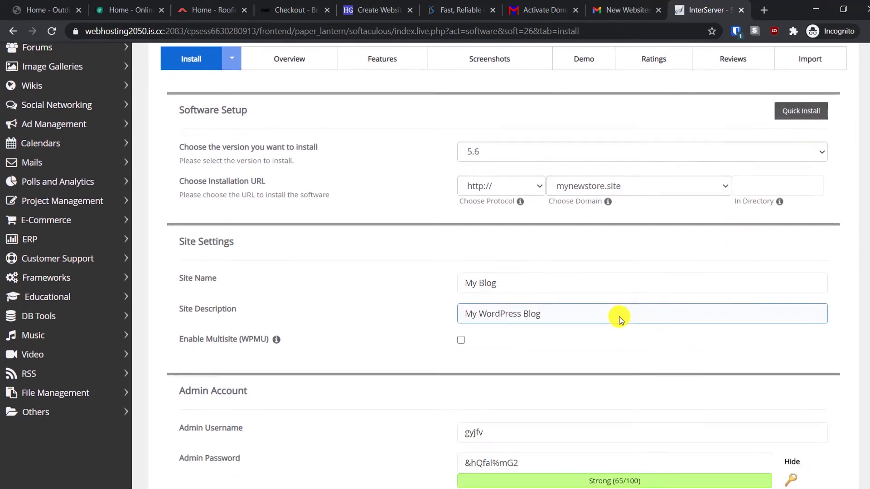
pyautogui.scroll(-2, 668, 403)
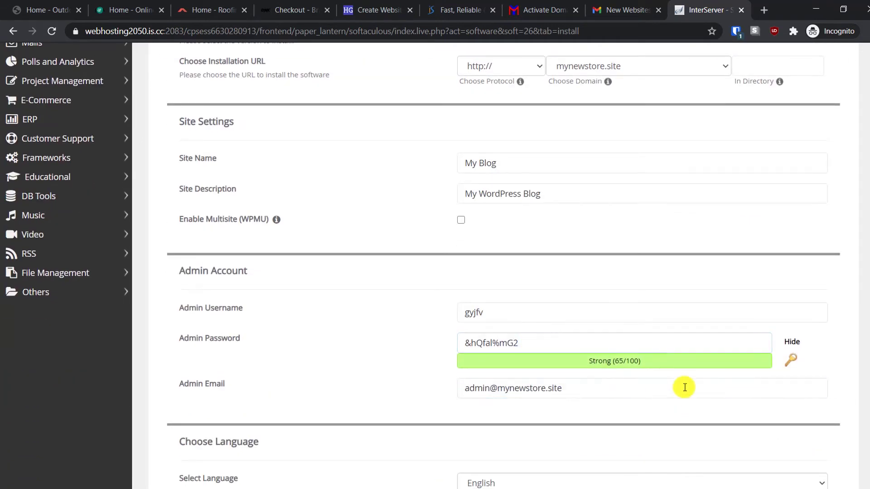
pyautogui.click(480, 312)
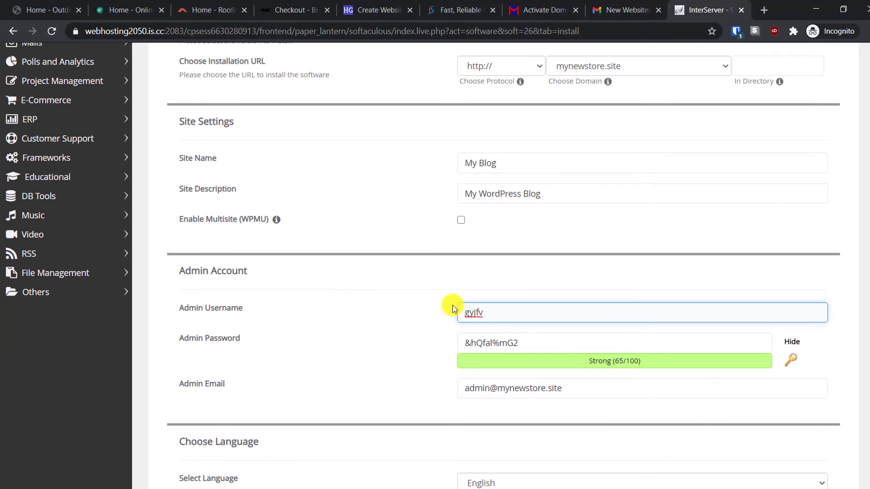
pyautogui.moveTo(530, 314); pyautogui.dragTo(429, 311)
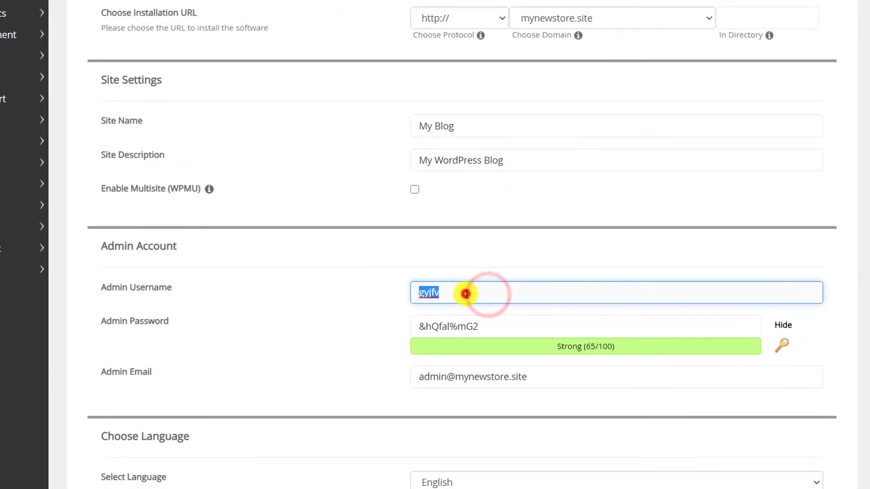
pyautogui.click(466, 294)
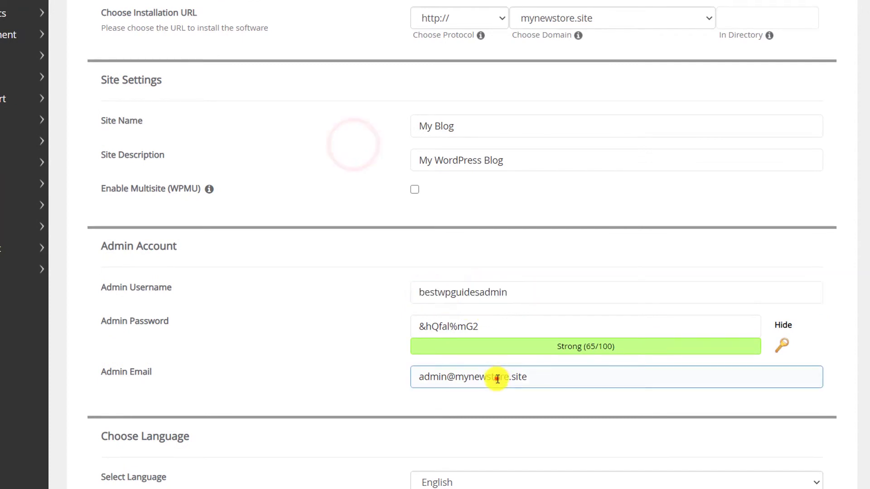
pyautogui.click(496, 377)
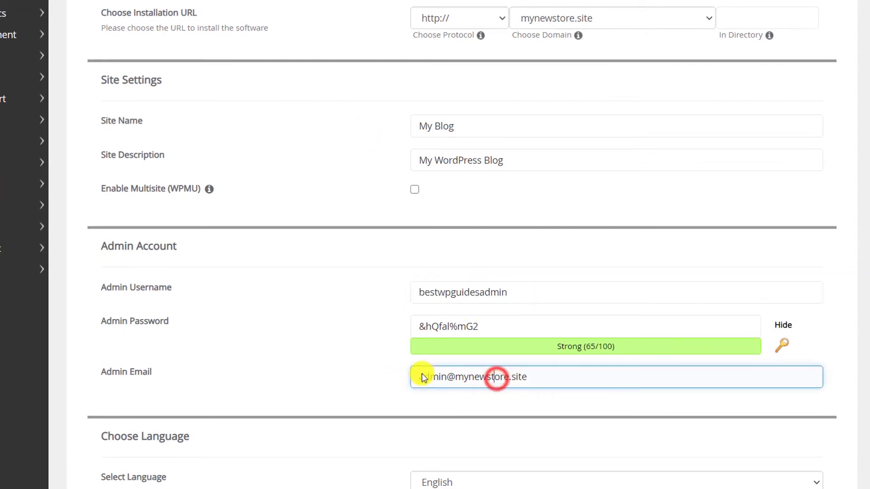
pyautogui.tripleClick(545, 378)
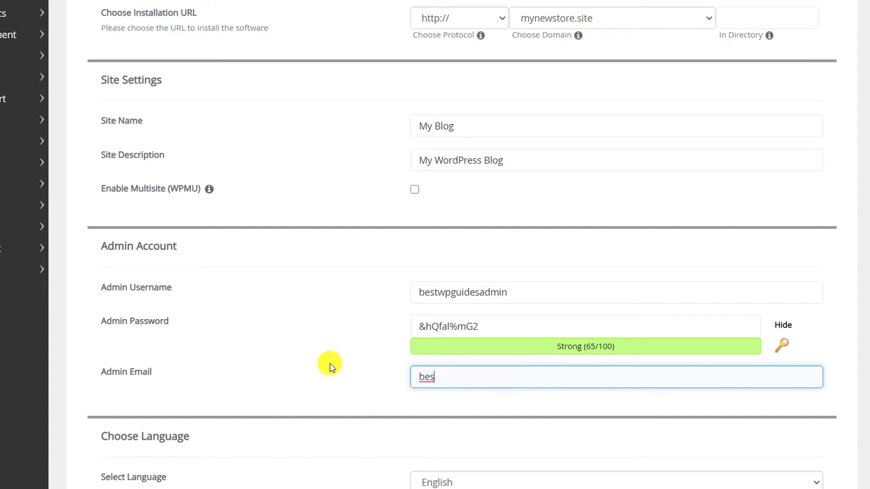
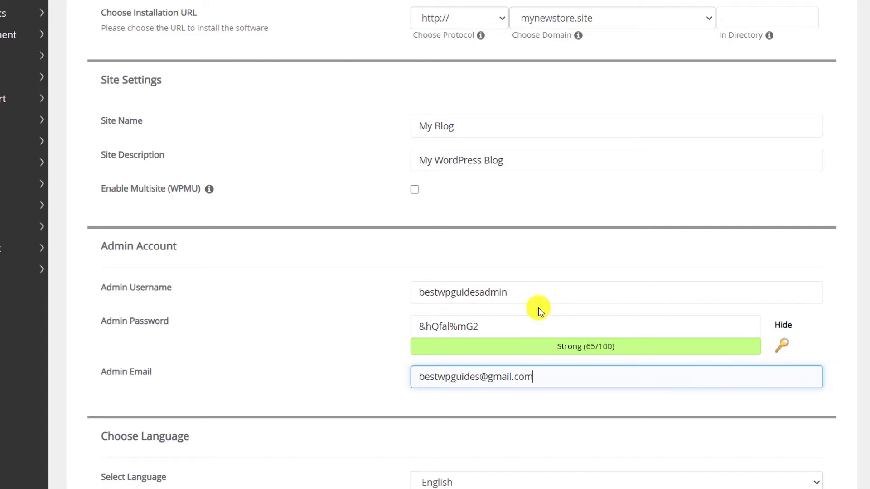
pyautogui.scroll(-5, 536, 306)
# - Enter the owner's Gmail address under 'Email installation details to' and run the WordPress install
pyautogui.scroll(-1, 398, 195)
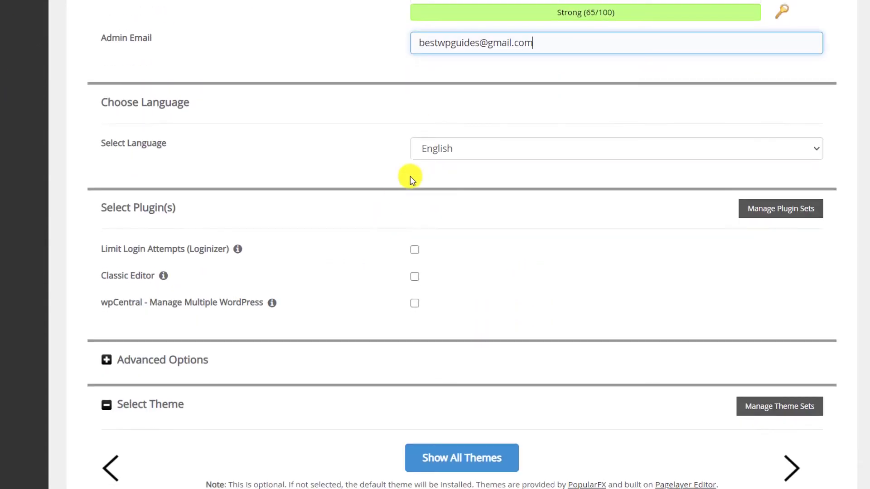
pyautogui.scroll(-3, 506, 211)
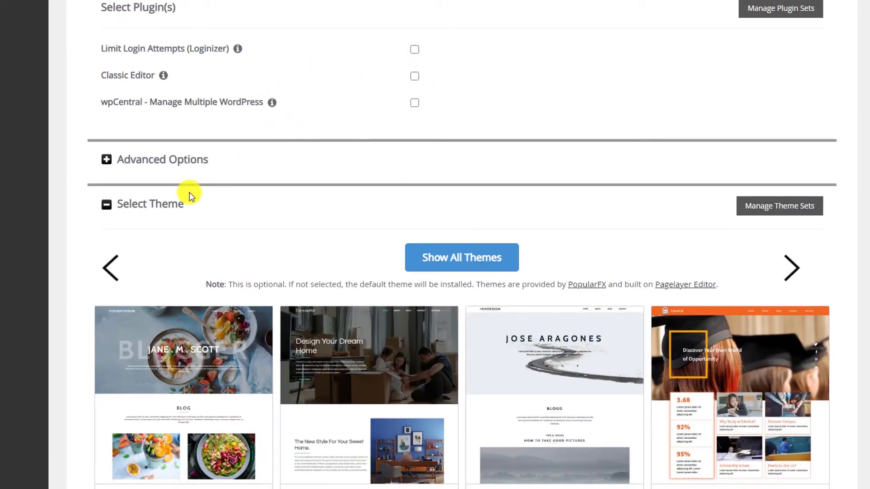
pyautogui.scroll(-2, 205, 359)
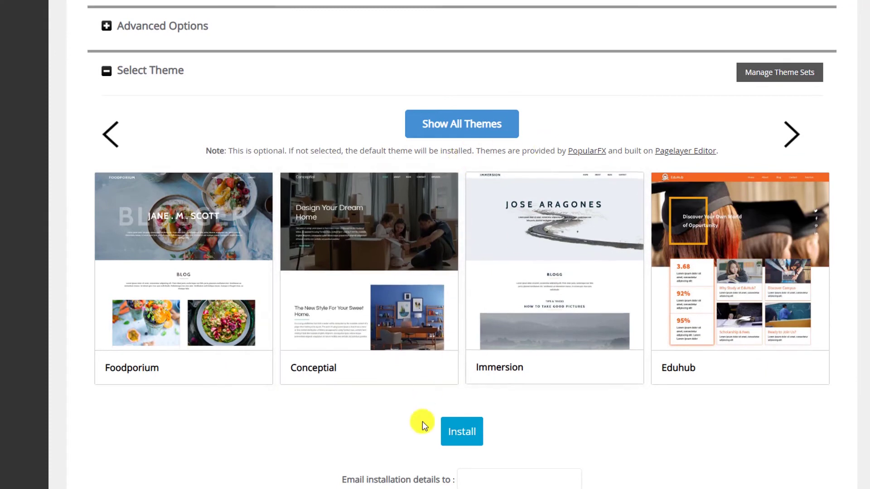
pyautogui.scroll(-1, 460, 413)
pyautogui.click(480, 406)
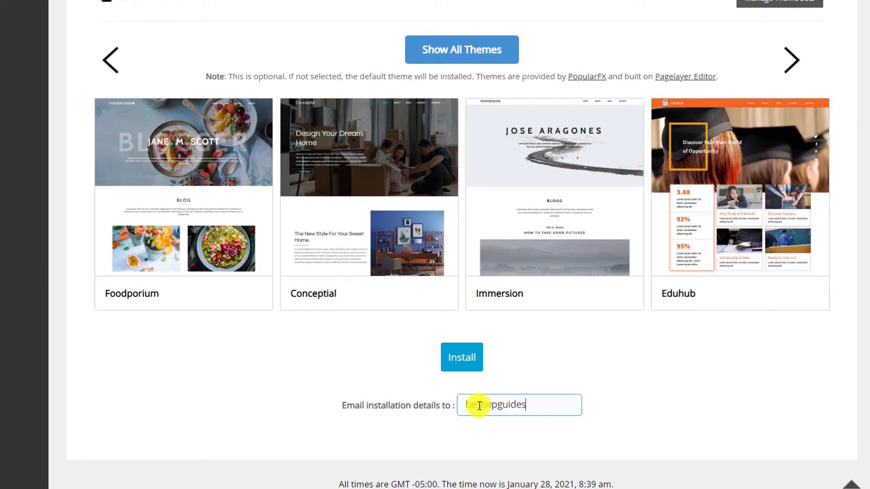
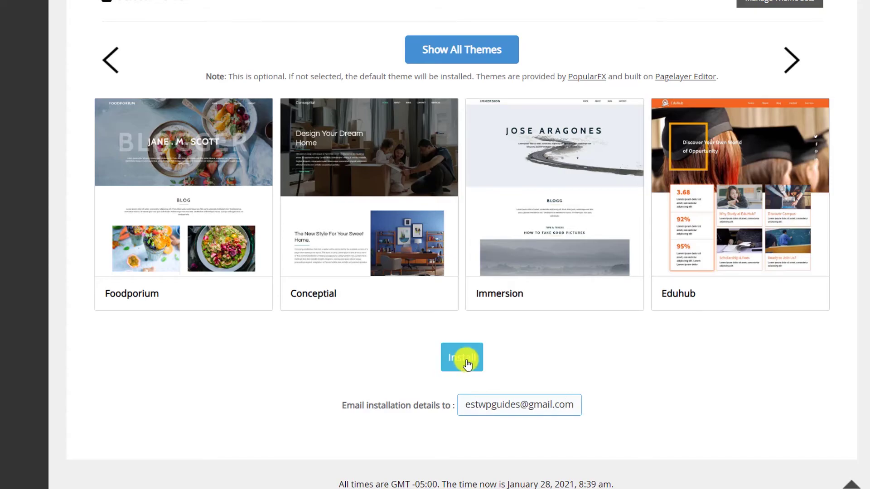
pyautogui.click(465, 359)
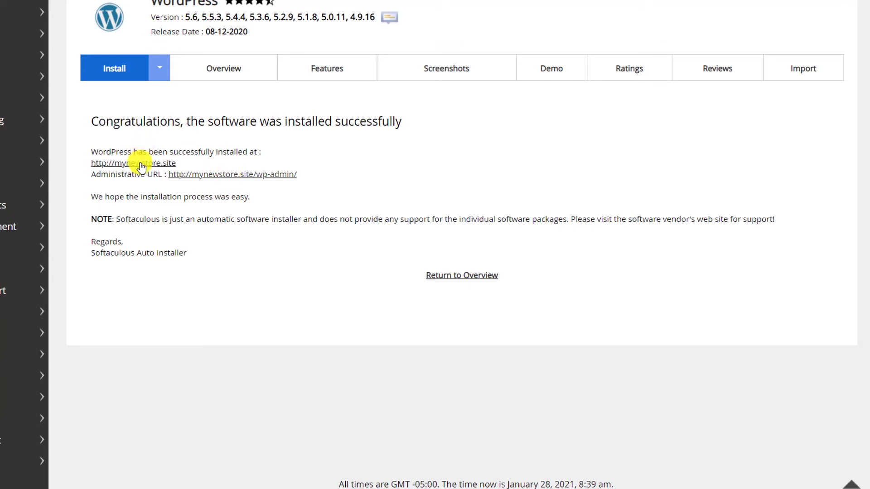
pyautogui.click(141, 166)
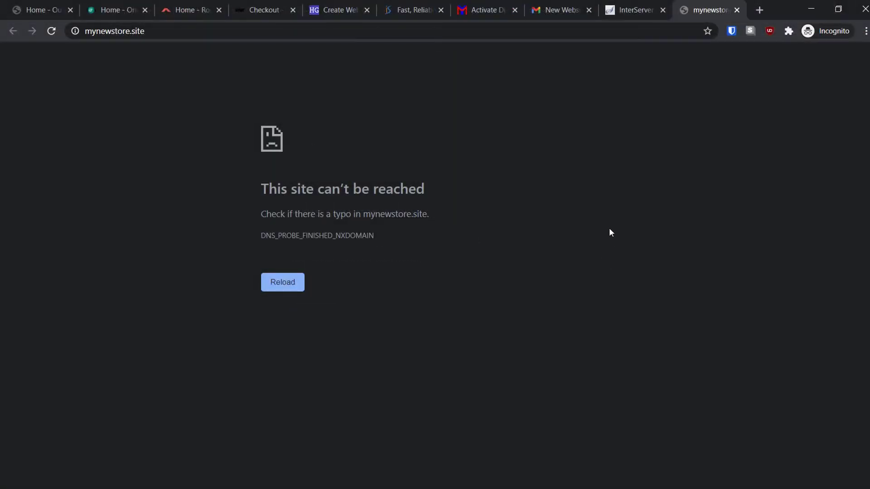
# - Open InterServer's VERIFICATION REQUIRED email and follow the approve.domainadmin.com verification link
pyautogui.click(560, 11)
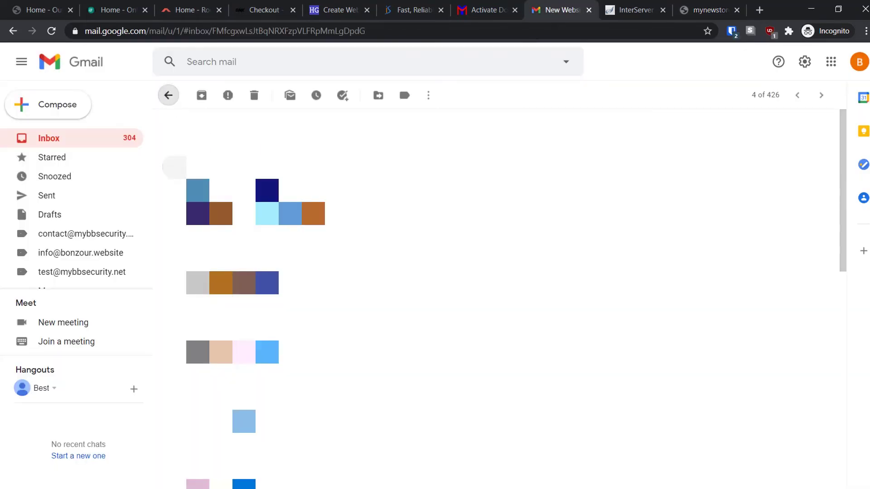
pyautogui.click(168, 95)
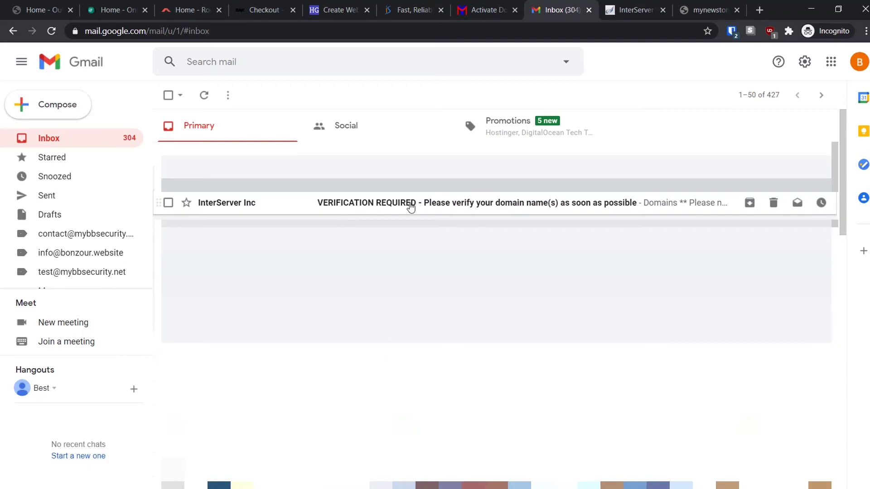
pyautogui.click(410, 207)
pyautogui.scroll(-1, 426, 270)
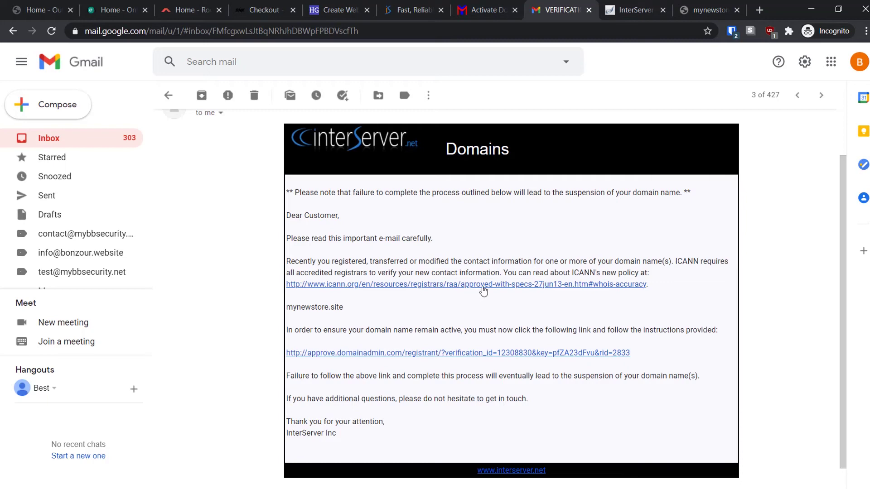
pyautogui.click(483, 285)
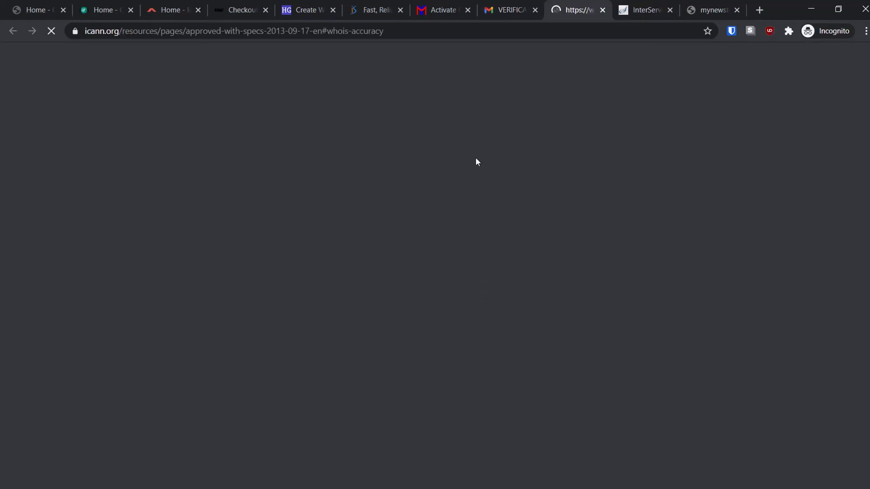
pyautogui.hotkey('ctrl', 'shift', 'Tab')
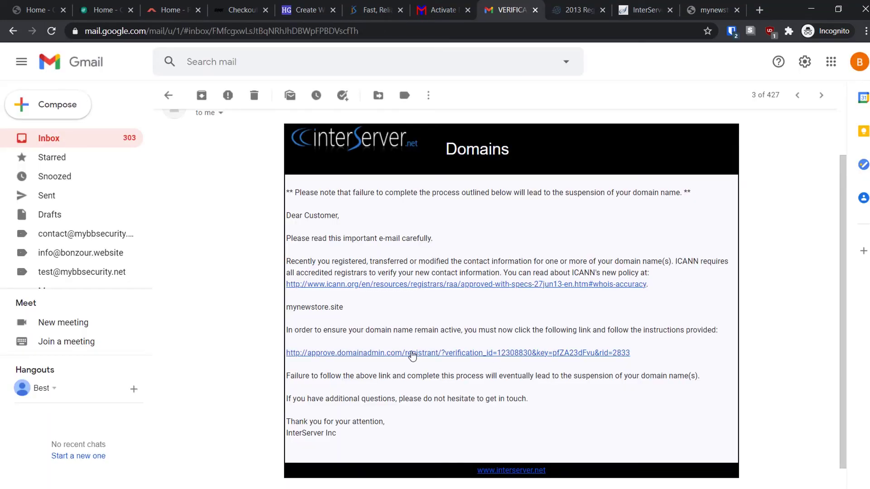
pyautogui.click(412, 353)
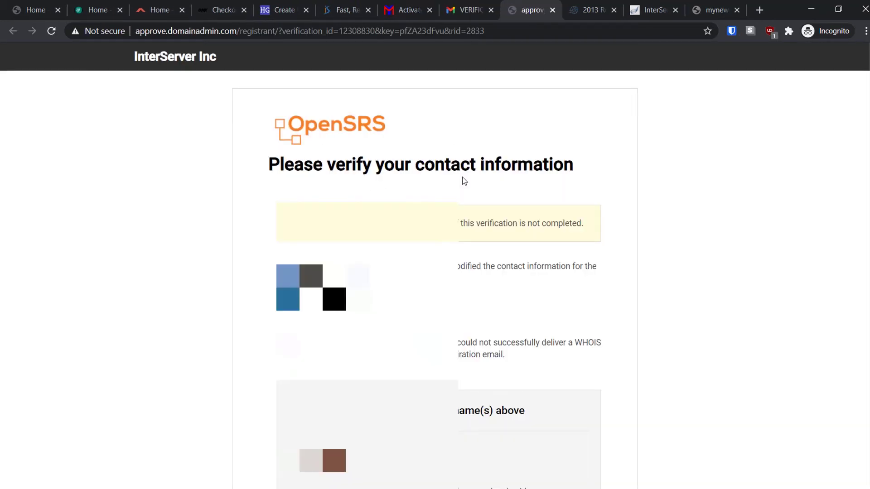
pyautogui.scroll(-1, 547, 248)
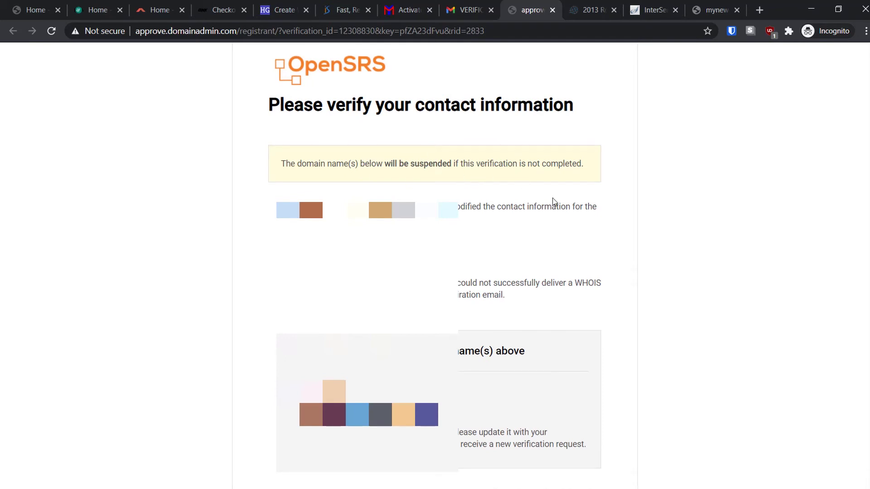
pyautogui.scroll(-1, 514, 243)
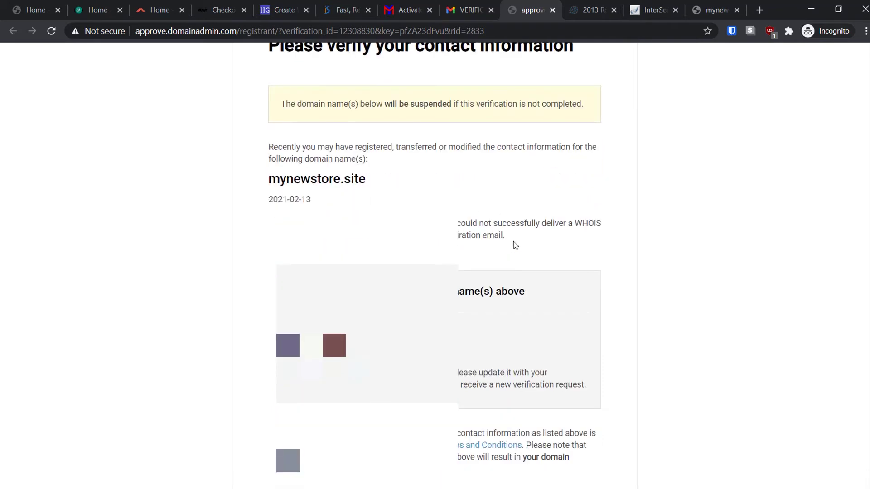
pyautogui.scroll(-2, 515, 246)
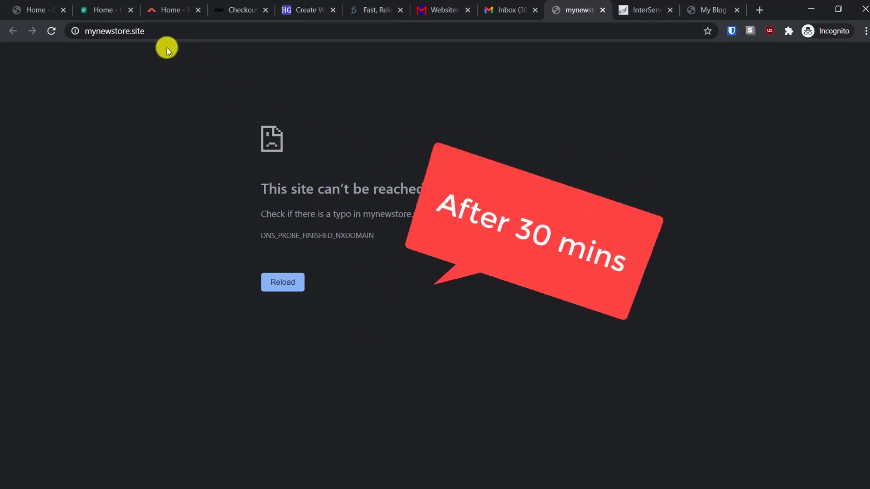
# - Reload mynewstore.site to show the default 'My Blog' with its 'Hello world!' post
pyautogui.click(52, 32)
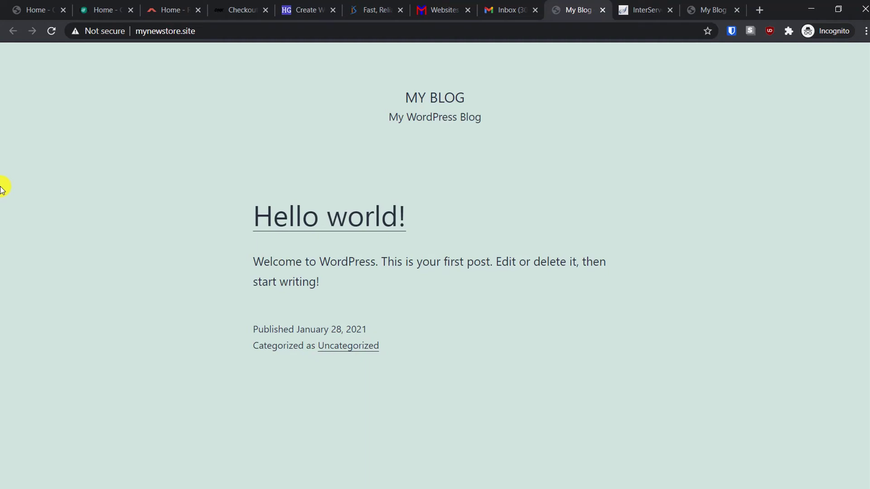
# - Cycle through the demo site tabs, then return to the mynewstore.site 'My Blog' tab
pyautogui.click(25, 6)
pyautogui.scroll(15, 371, 368)
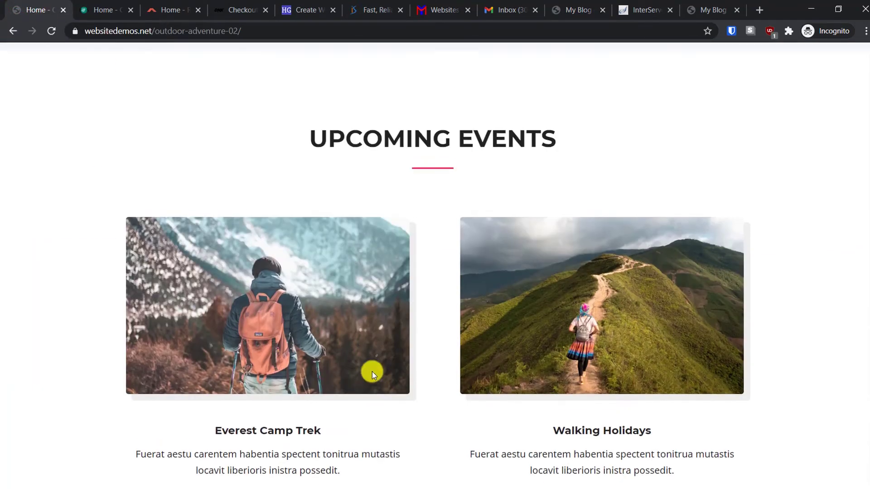
pyautogui.scroll(5, 373, 373)
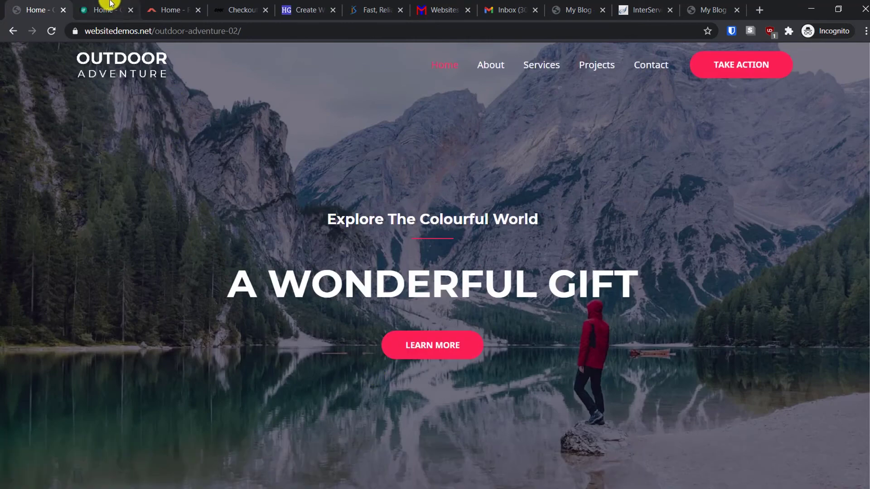
pyautogui.click(105, 9)
pyautogui.scroll(8, 389, 260)
pyautogui.scroll(8, 390, 256)
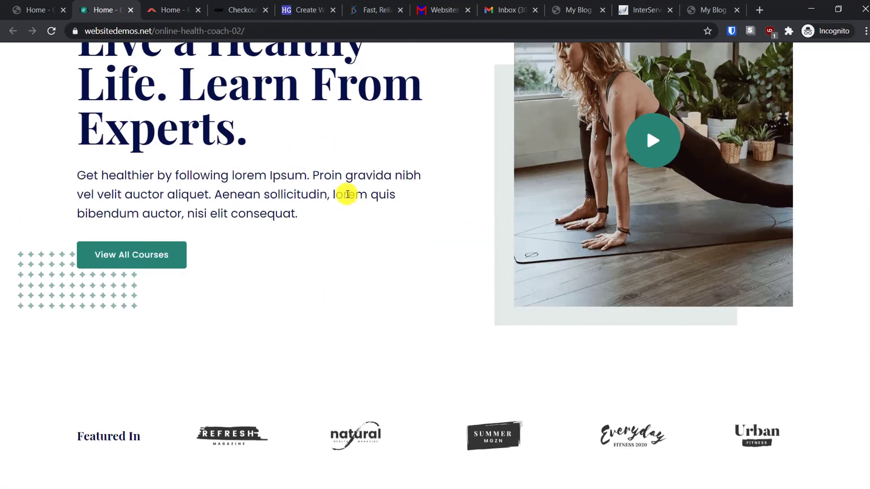
pyautogui.click(173, 9)
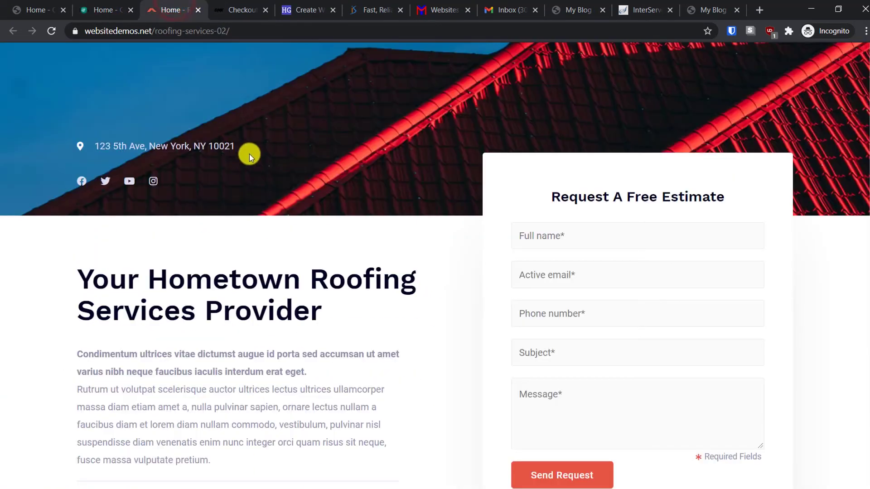
pyautogui.scroll(6, 249, 154)
pyautogui.click(248, 9)
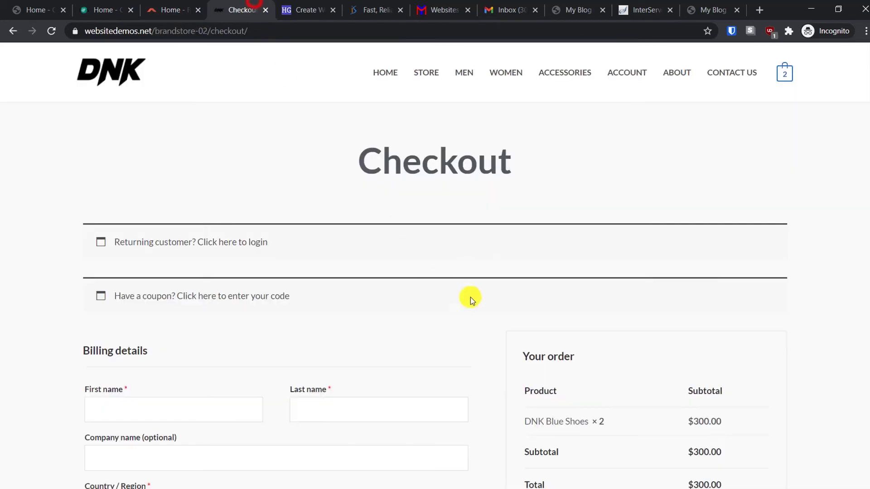
pyautogui.click(386, 72)
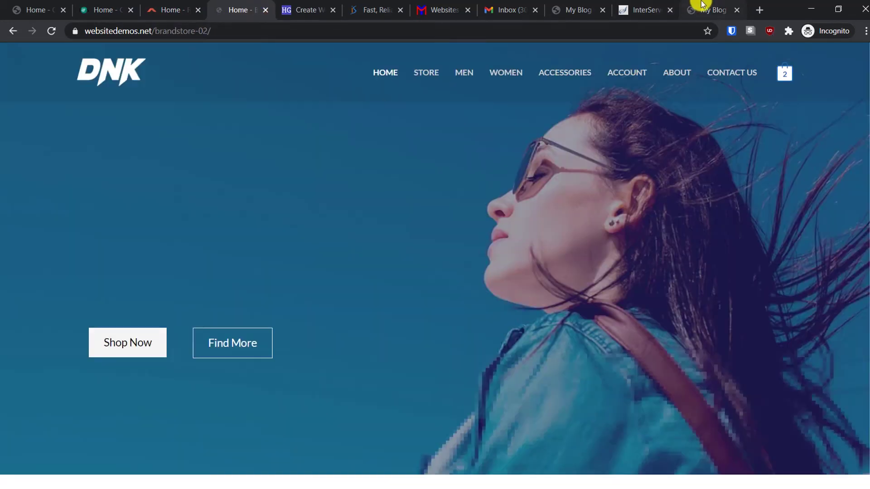
pyautogui.click(702, 7)
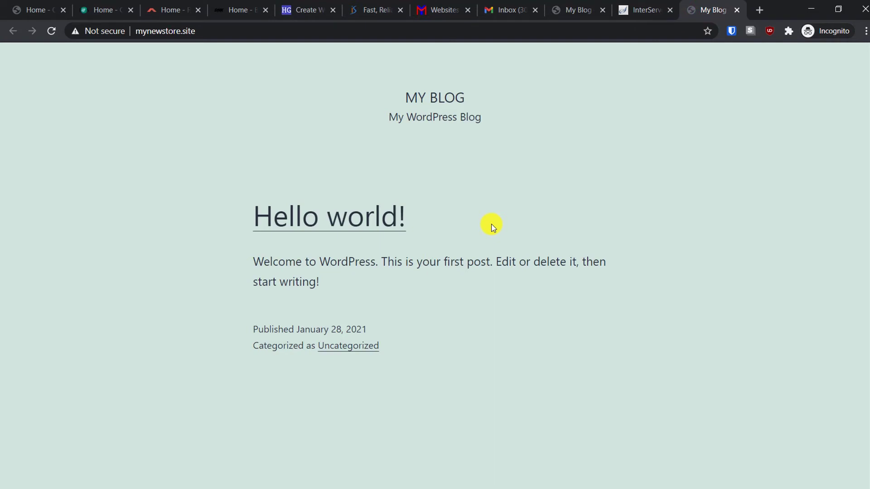
# - Load mynewstore.site/wp-admin to reach the WordPress login page
pyautogui.click(430, 36)
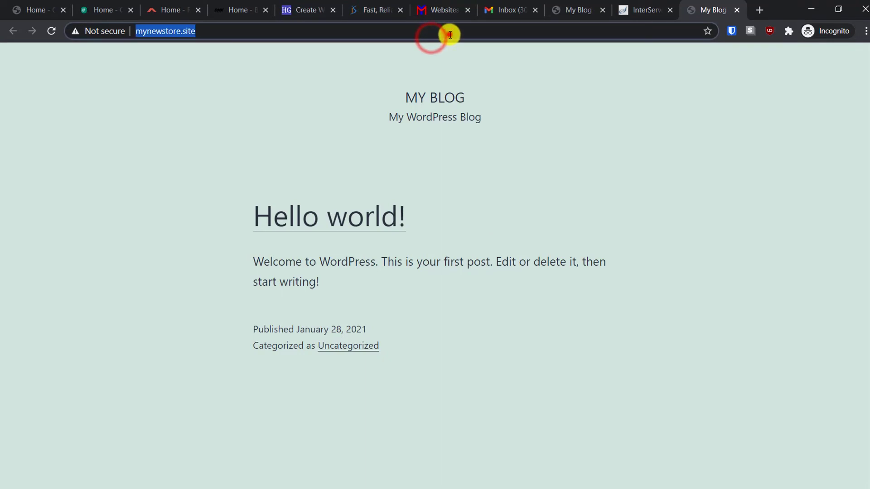
pyautogui.click(449, 35)
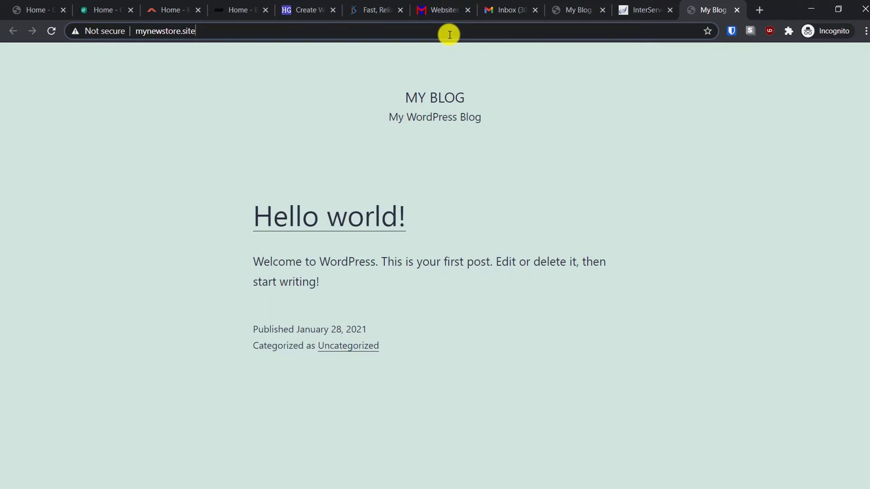
pyautogui.write('/')
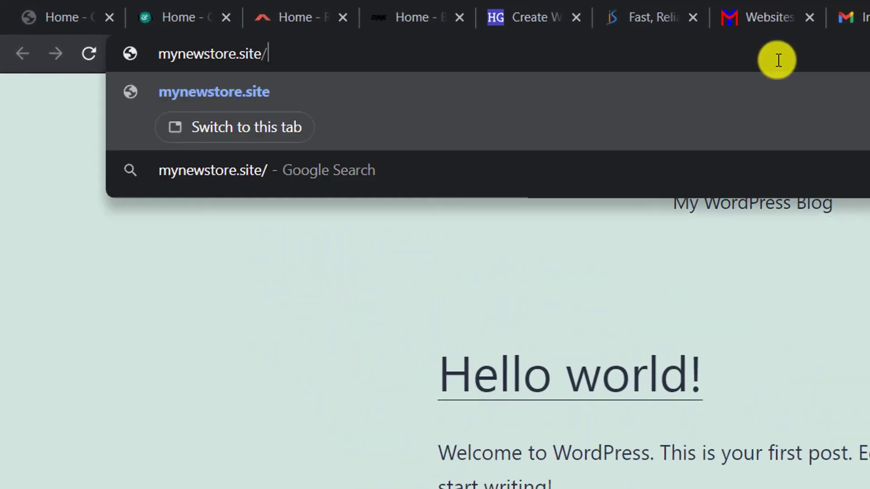
pyautogui.write('w[-a')
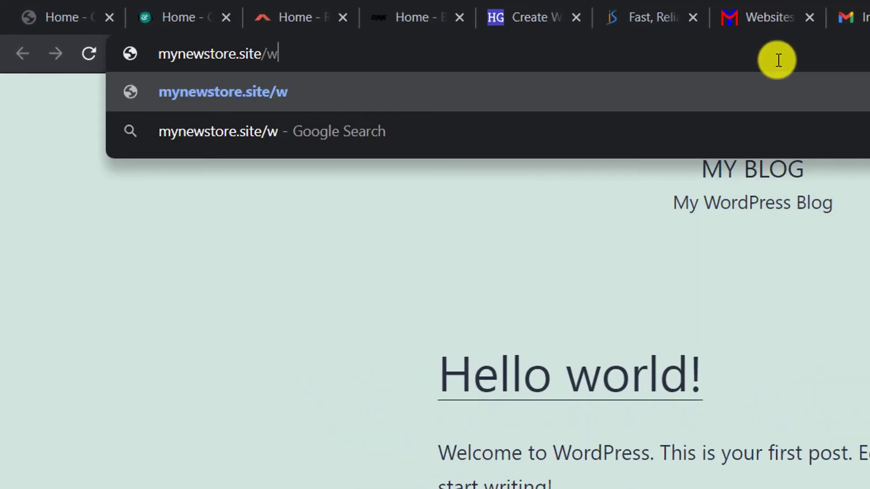
pyautogui.press('BackSpace')
pyautogui.press('BackSpace')
pyautogui.press('BackSpace')
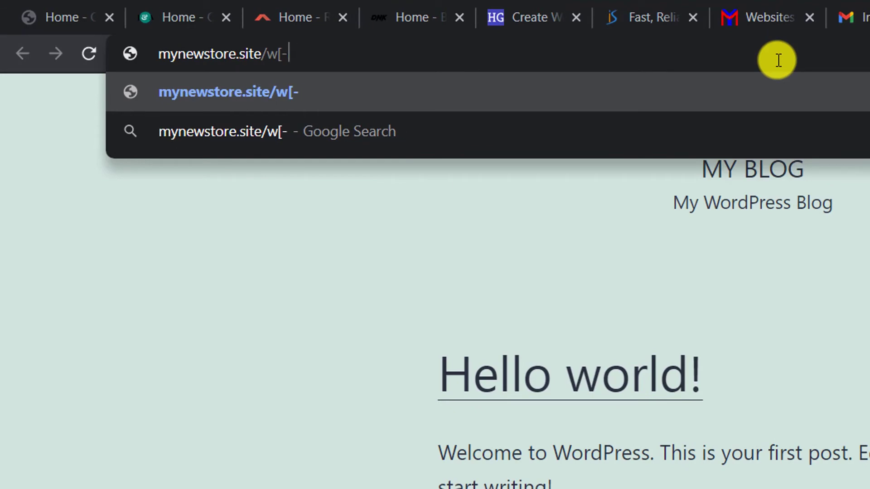
pyautogui.write('padmin')
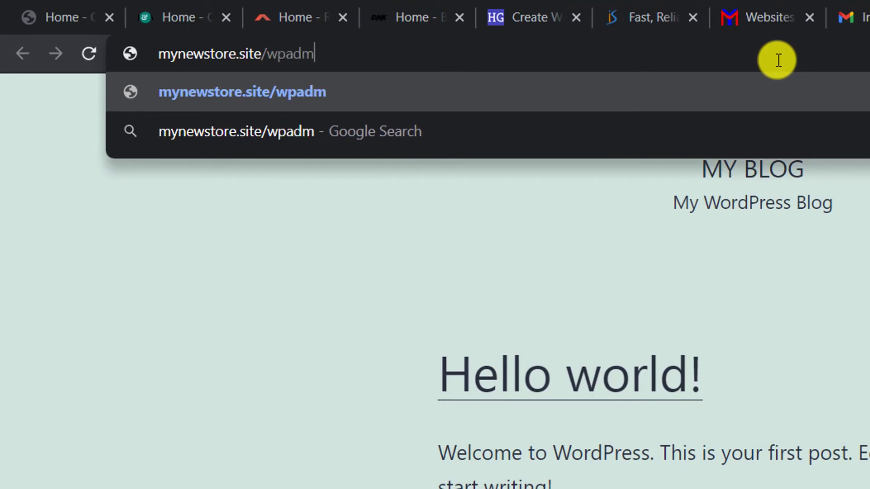
pyautogui.press('BackSpace')
pyautogui.press('BackSpace')
pyautogui.press('BackSpace')
pyautogui.press('BackSpace')
pyautogui.press('BackSpace')
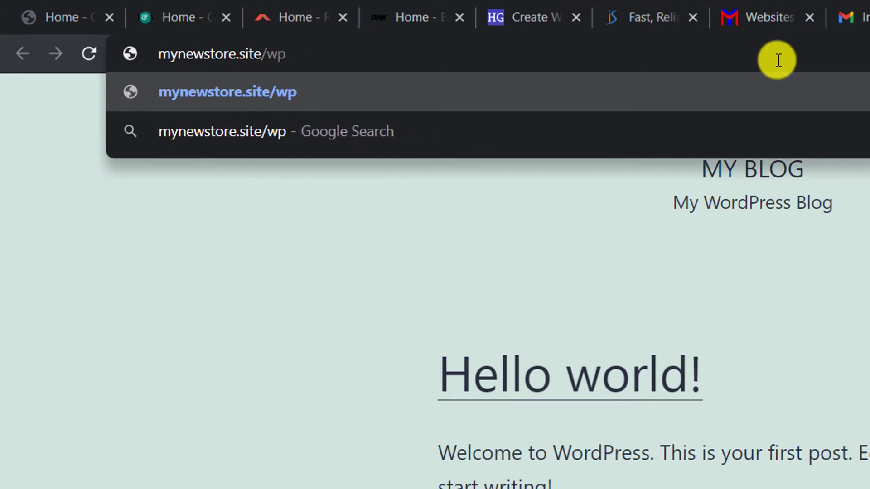
pyautogui.write('-admin')
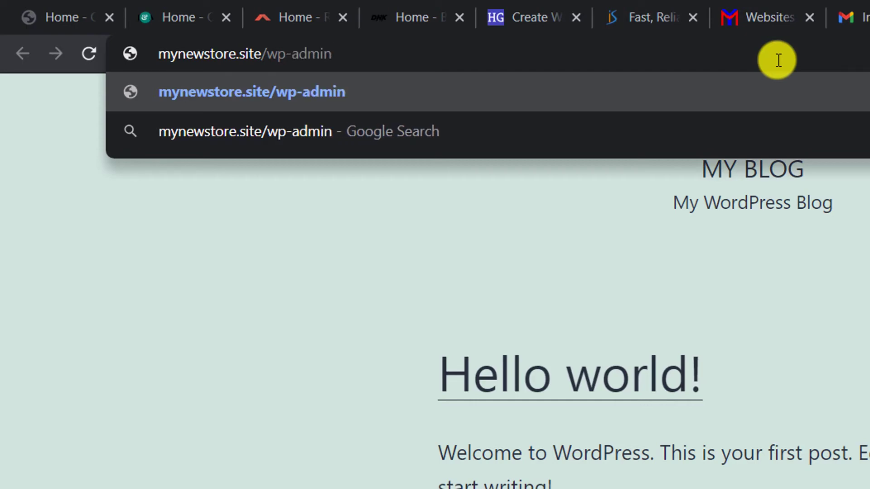
pyautogui.press('Return')
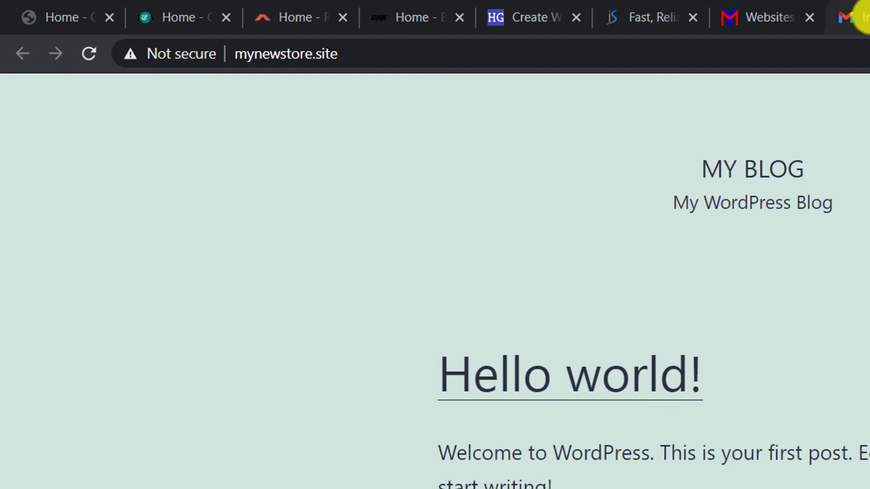
pyautogui.click(868, 17)
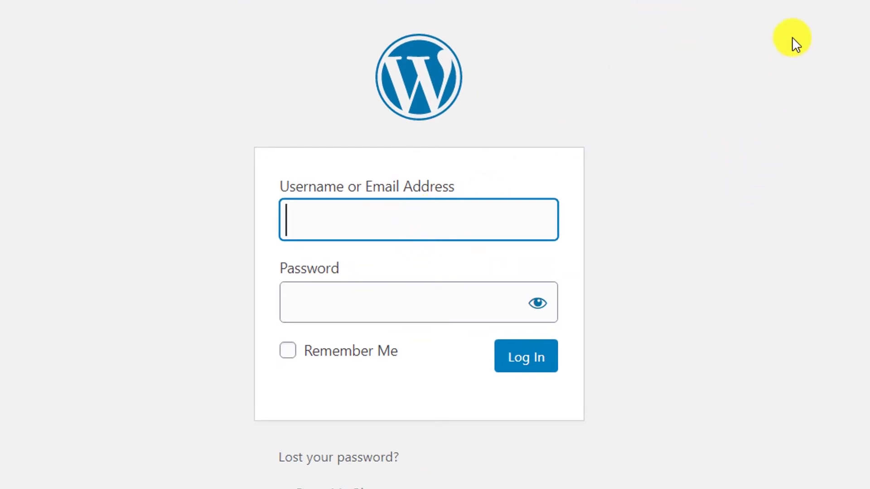
# - Enter the admin username and password, tick Remember Me, and log in to WordPress
pyautogui.hotkey('ctrl', 'v')
pyautogui.click(340, 303)
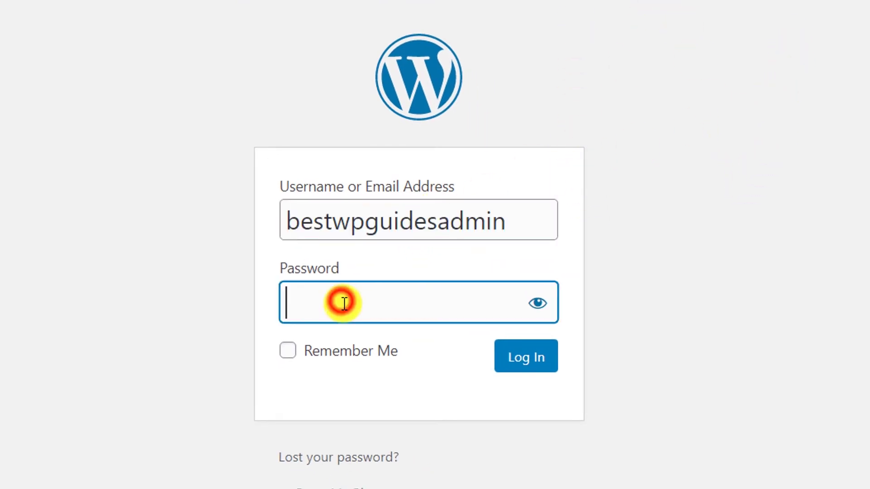
pyautogui.write('**********')
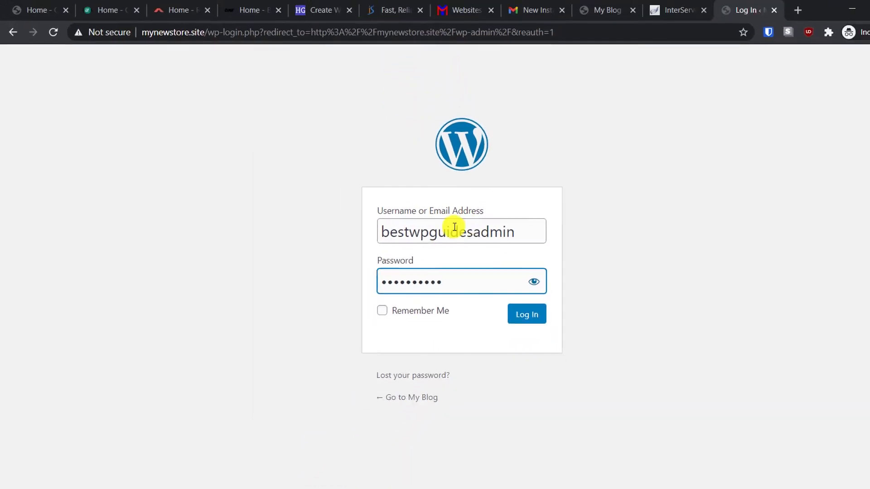
pyautogui.click(383, 311)
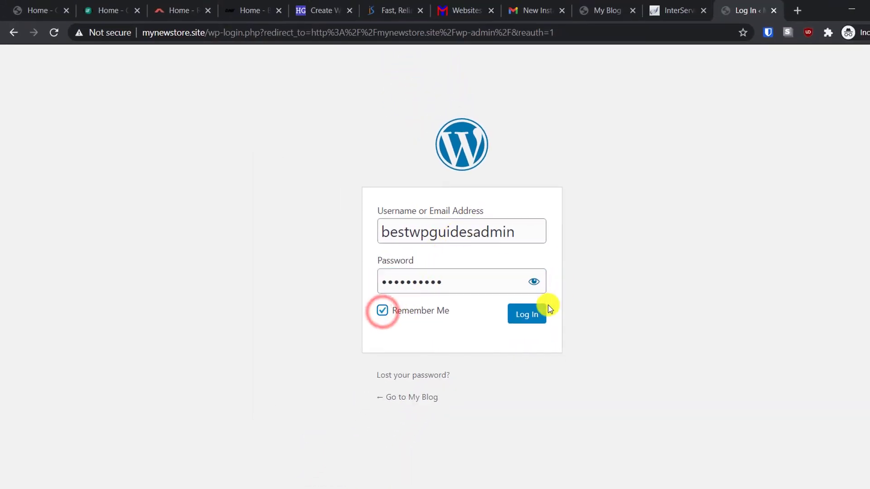
pyautogui.click(534, 313)
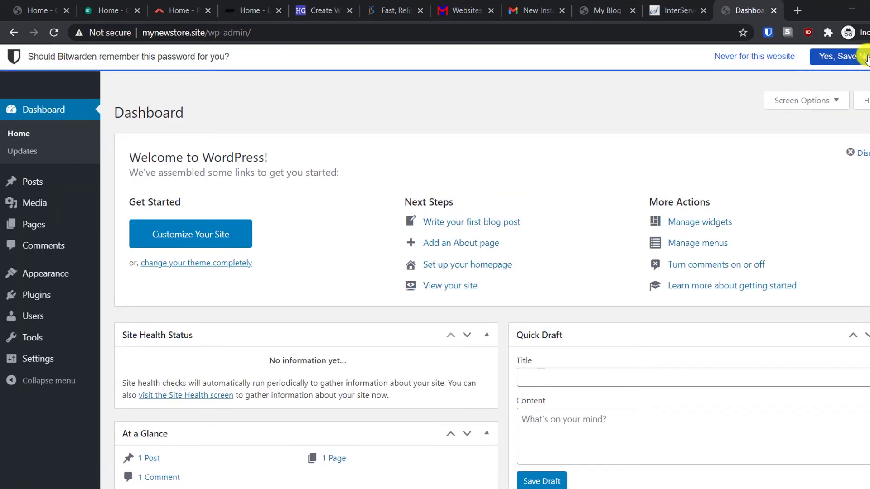
# - Let the password manager save the login, then go to Settings > General in the admin menu
pyautogui.click(838, 56)
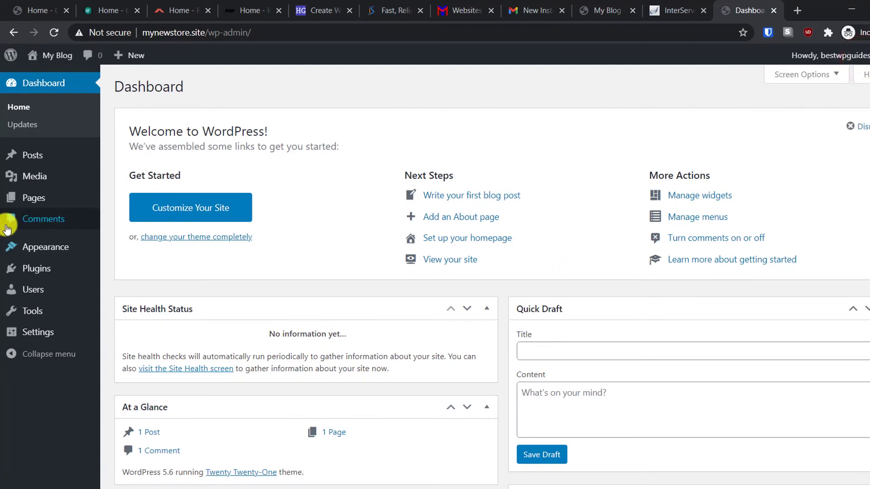
pyautogui.scroll(-3, 429, 281)
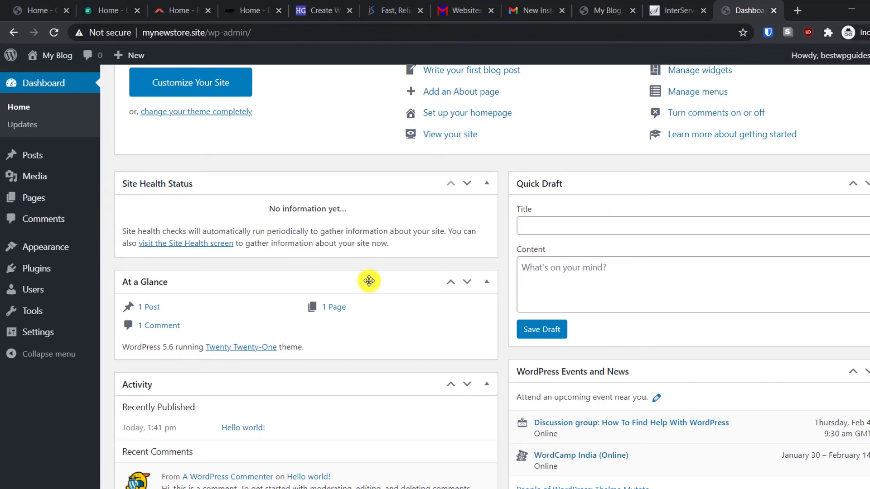
pyautogui.scroll(3, 329, 218)
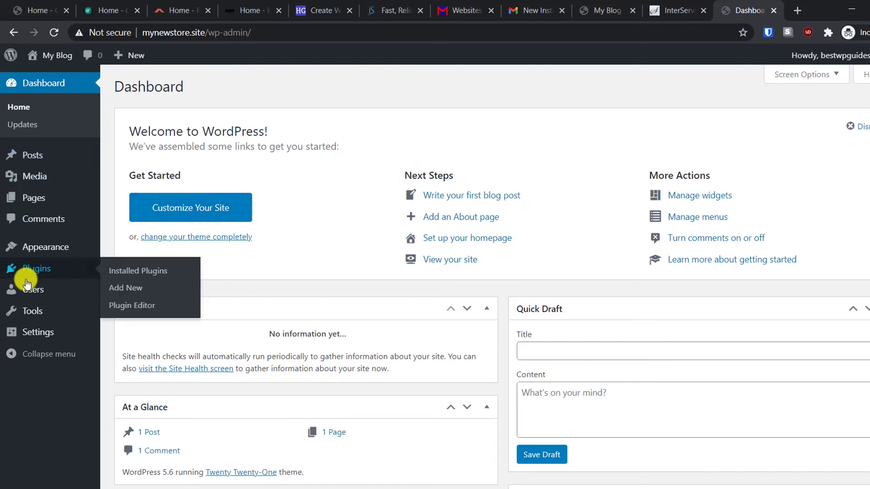
pyautogui.moveTo(40, 327)
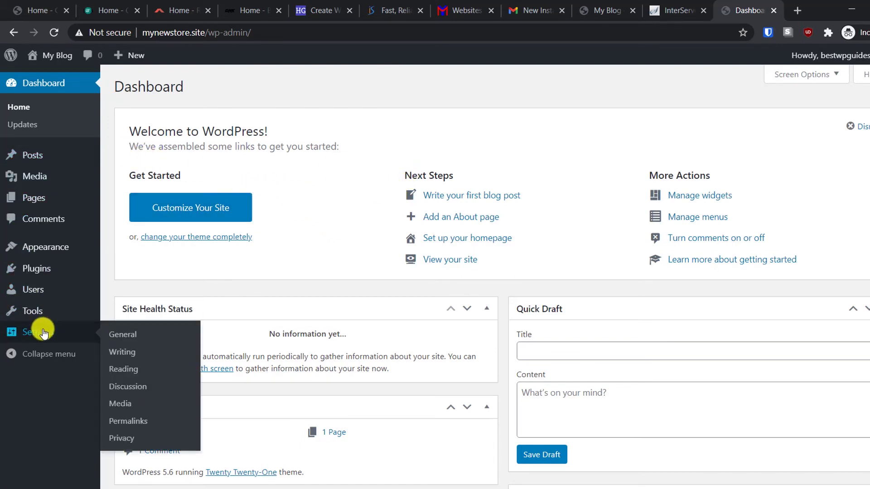
pyautogui.click(123, 333)
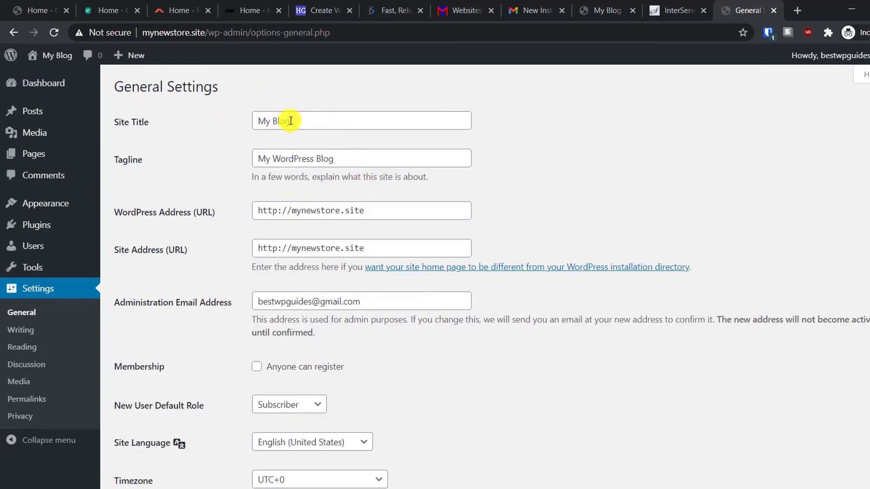
# - Replace the site title 'My Blog' with 'My New Store'
pyautogui.moveTo(290, 119); pyautogui.dragTo(202, 118)
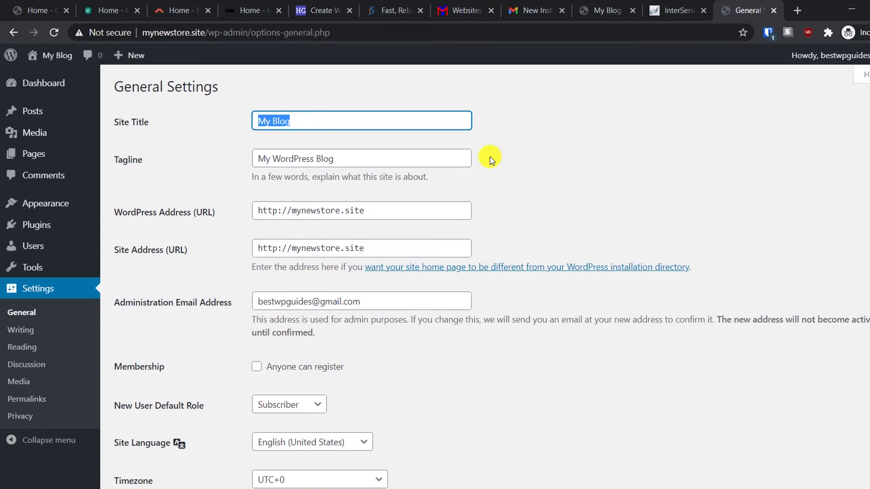
pyautogui.write('M')
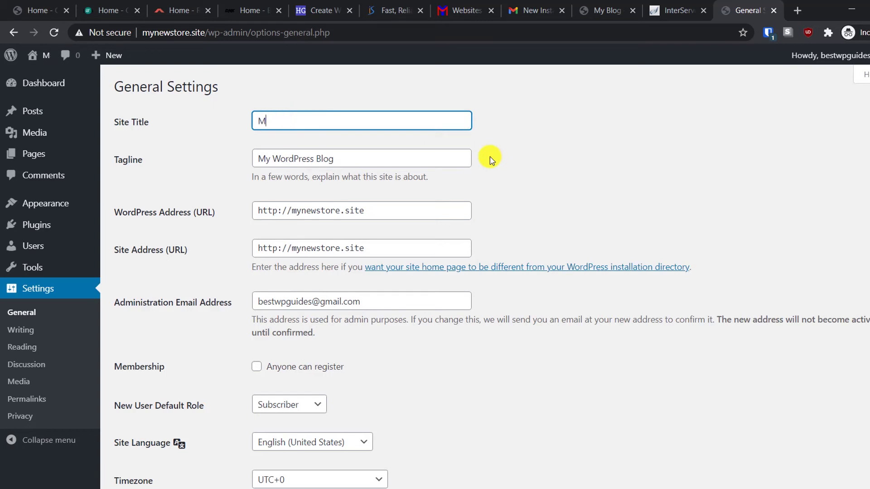
pyautogui.write('y New Stor')
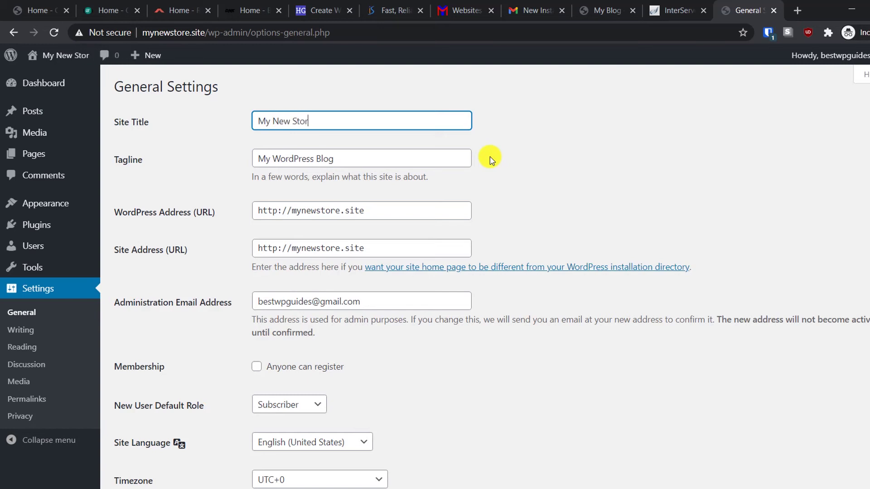
pyautogui.press('Tab')
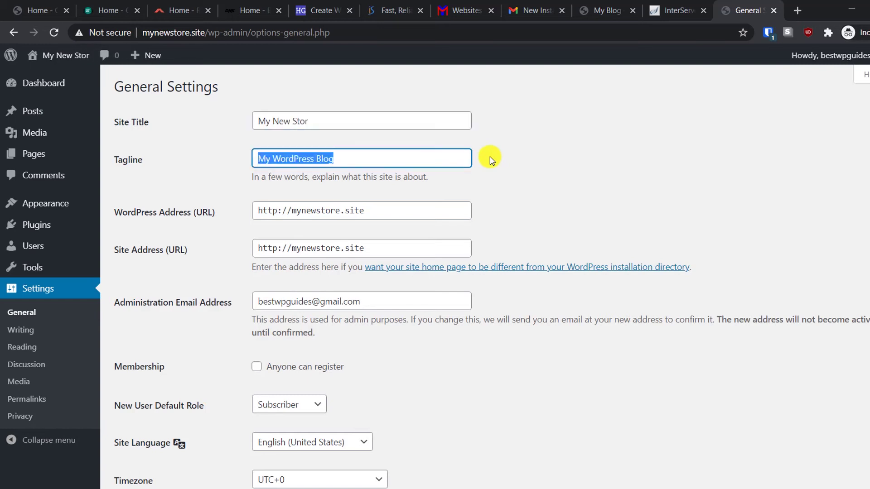
pyautogui.click(343, 114)
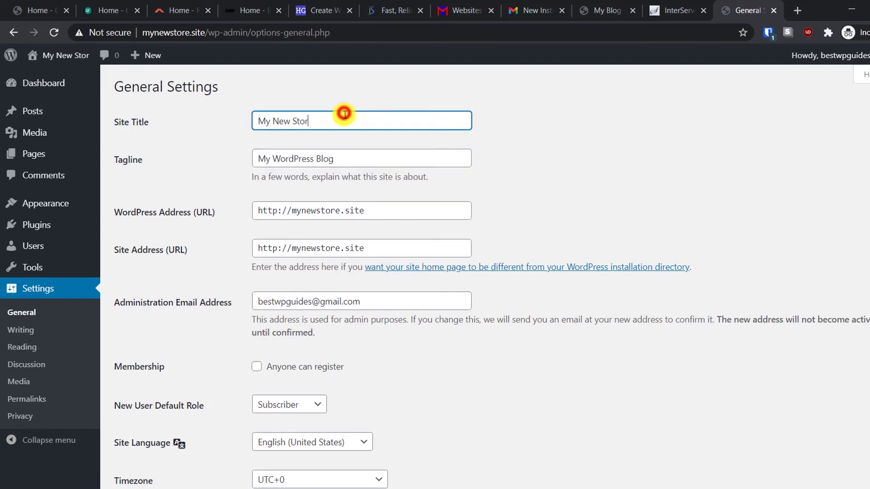
pyautogui.write('e')
# - Set the tagline to 'This is a demo store for my youtube channel.' and save the settings
pyautogui.tripleClick(351, 155)
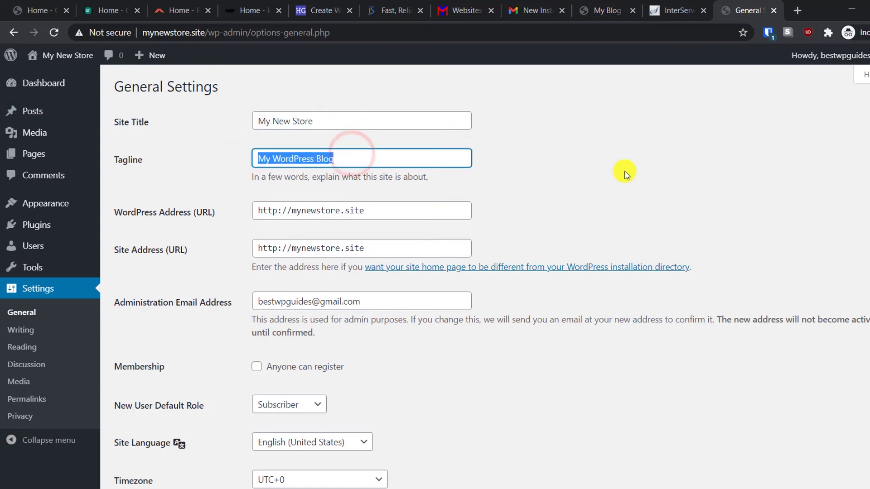
pyautogui.write('This is ')
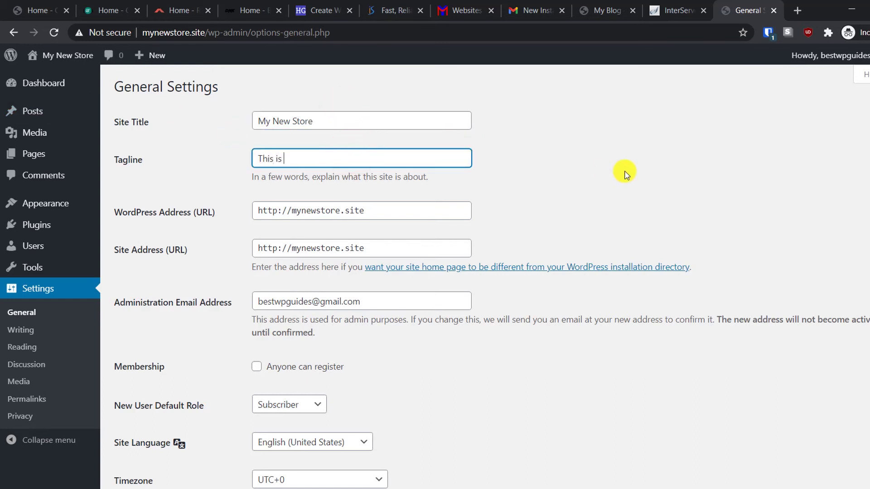
pyautogui.write('a demo store for my youtube')
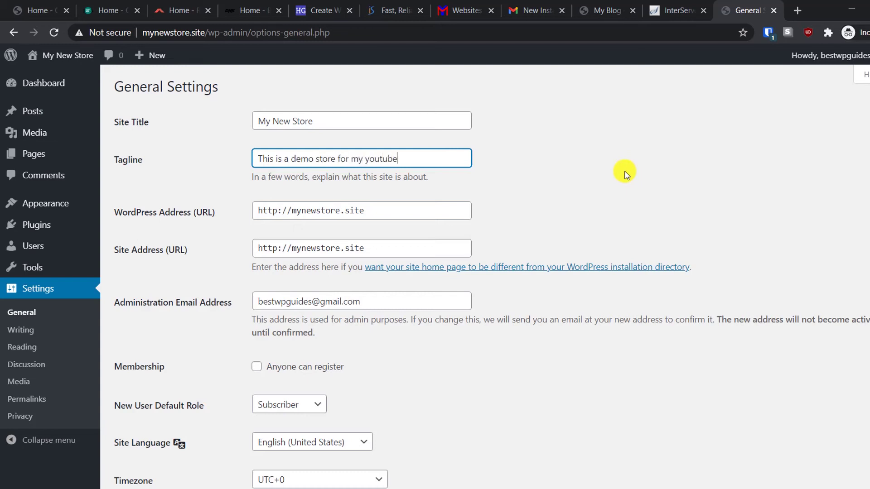
pyautogui.write(' channel.')
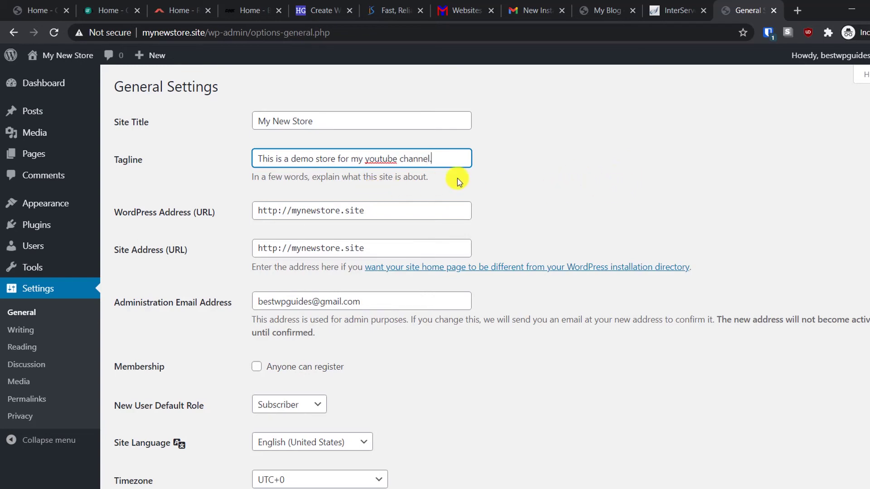
pyautogui.scroll(-3, 204, 346)
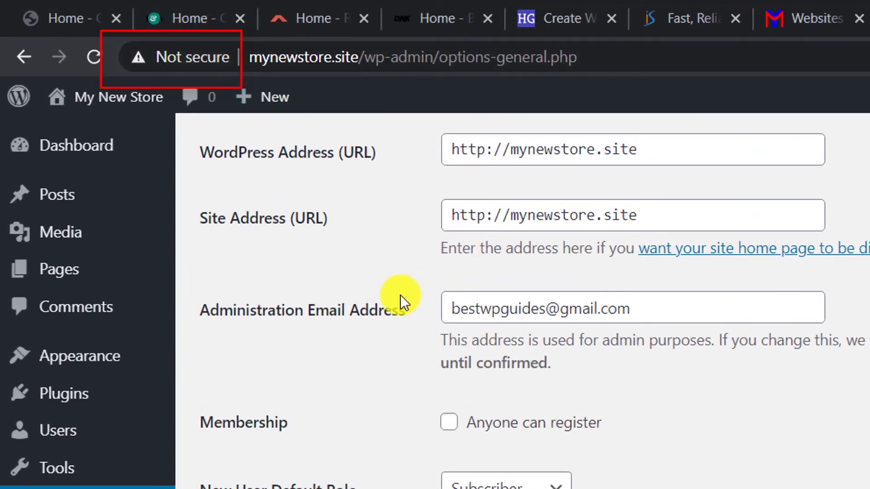
pyautogui.scroll(-5, 400, 294)
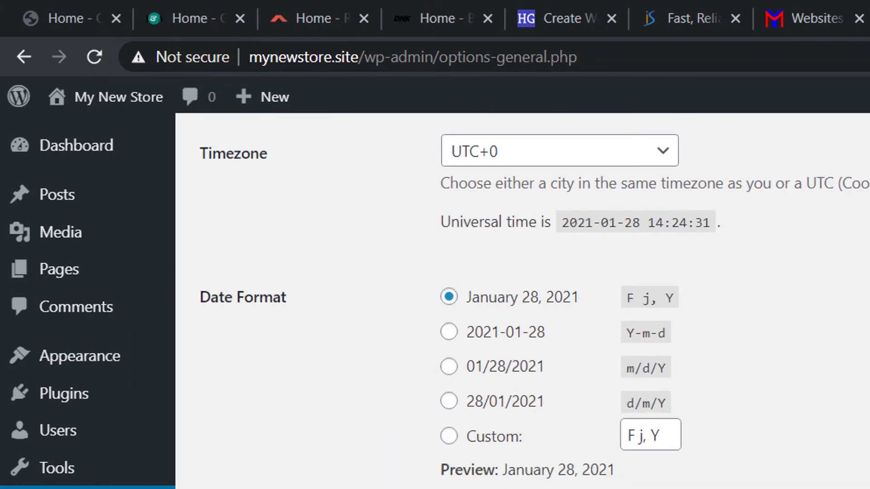
pyautogui.click(139, 470)
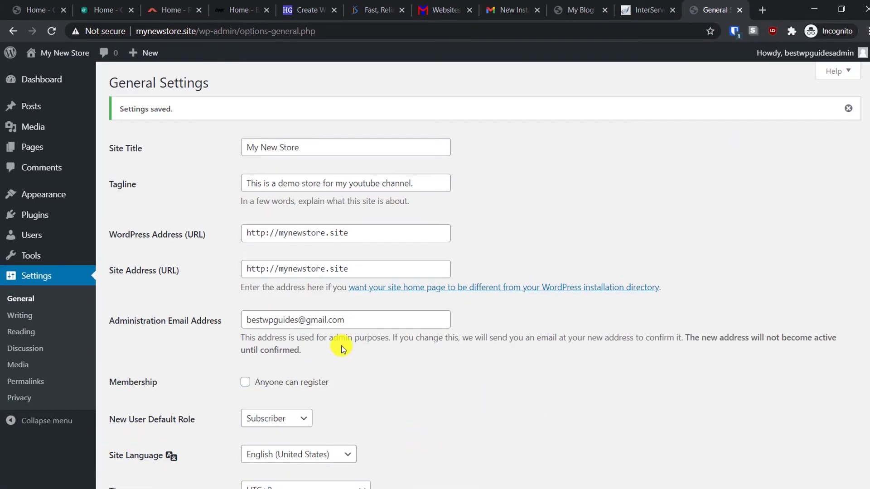
pyautogui.click(646, 10)
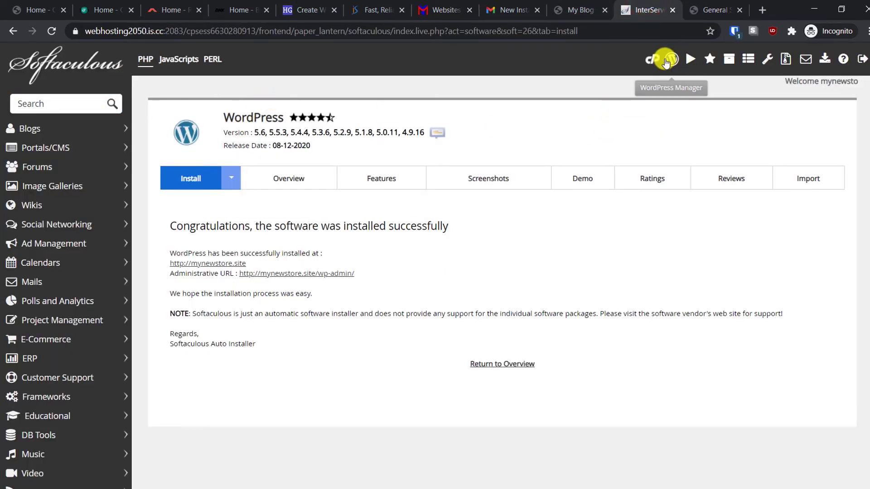
# - Open the cPanel dashboard from Softaculous, then view the InterServer hosting details tab
pyautogui.click(648, 62)
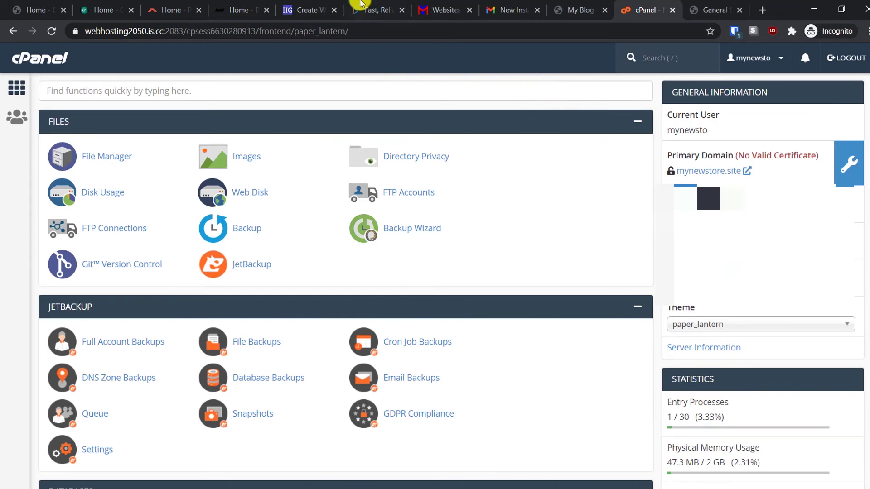
pyautogui.click(453, 8)
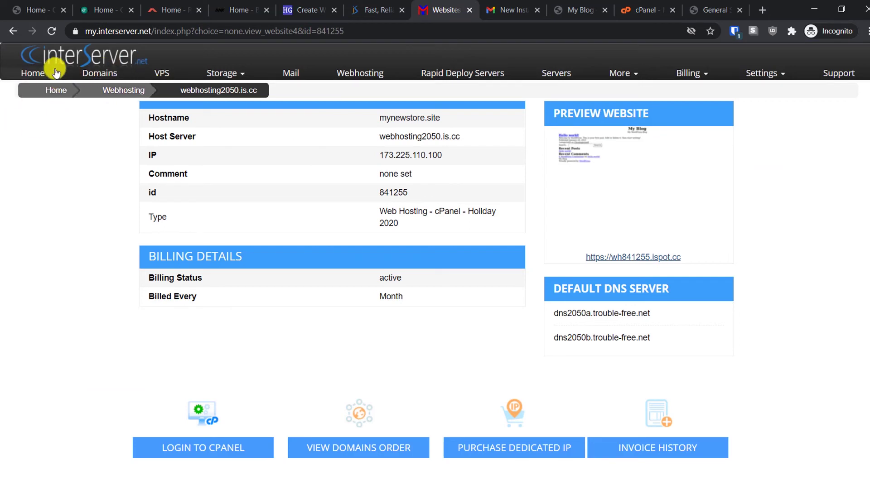
# - Reopen the mynewstore.site plan details from the InterServer Web Hosting List, then return to WordPress
pyautogui.click(34, 74)
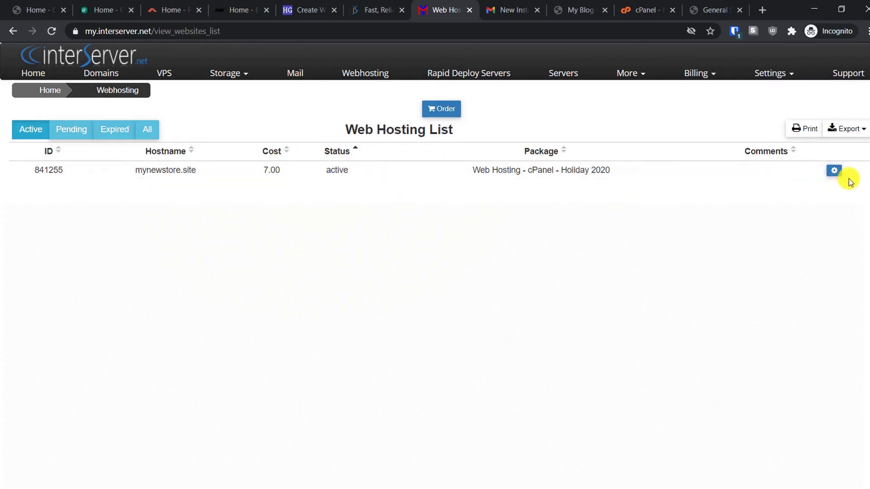
pyautogui.click(835, 172)
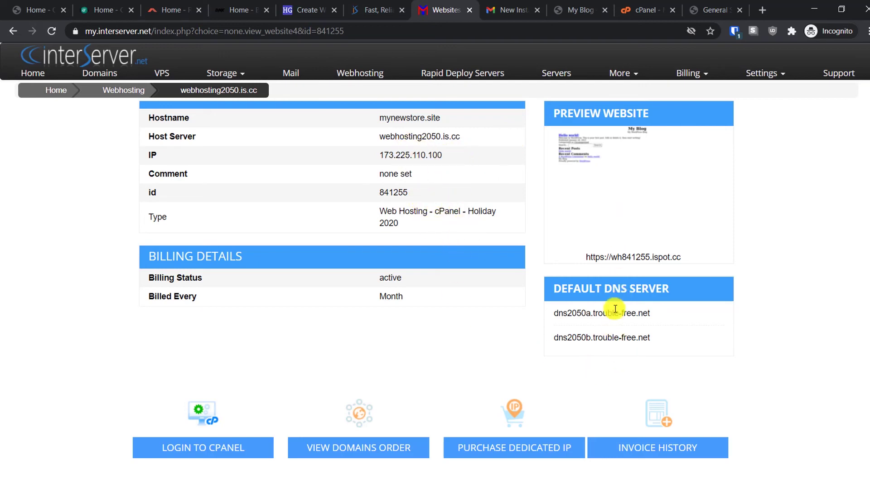
pyautogui.scroll(-4, 254, 280)
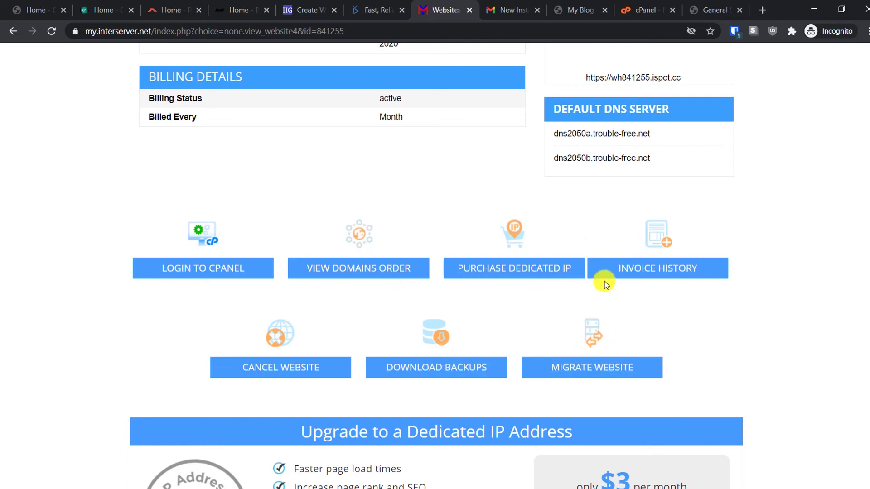
pyautogui.click(708, 9)
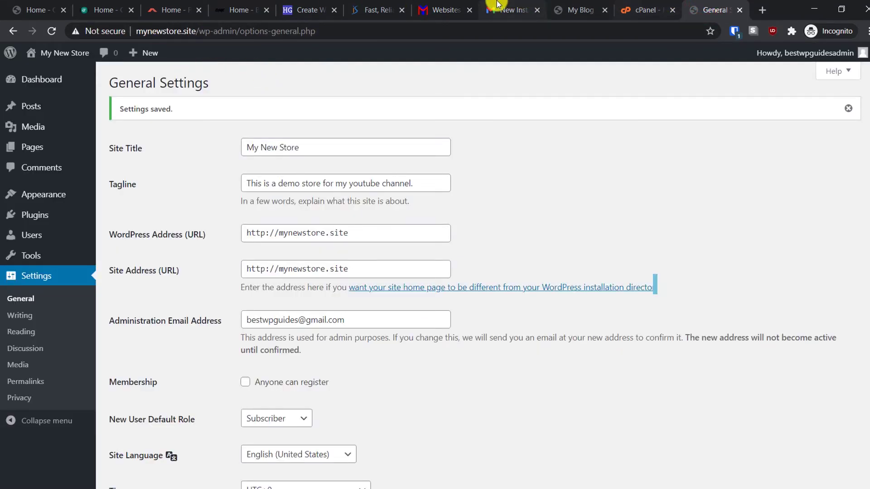
# - Run AutoSSL from the primary domain's SSL/TLS Status page to issue certificates for mynewstore.site
pyautogui.click(639, 9)
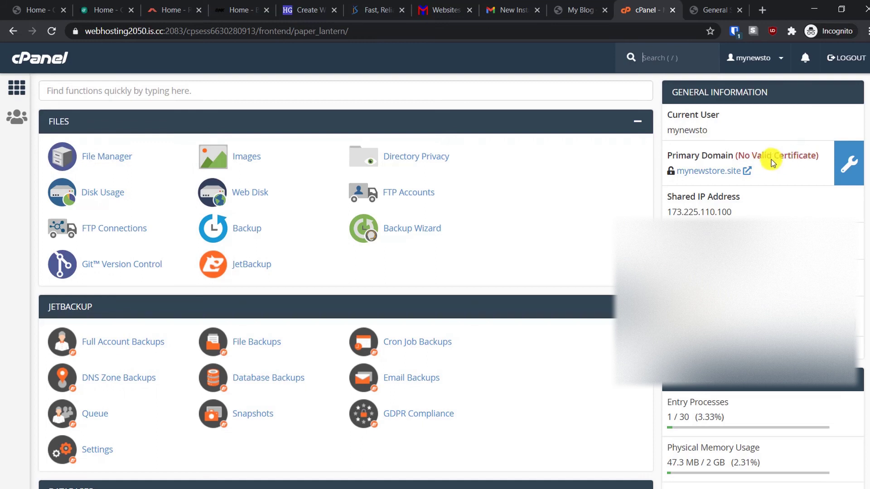
pyautogui.click(850, 168)
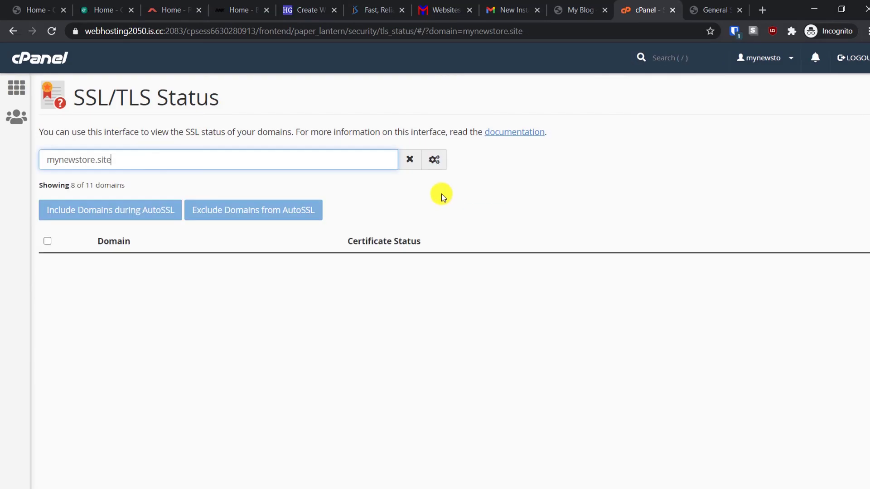
pyautogui.scroll(-3, 180, 310)
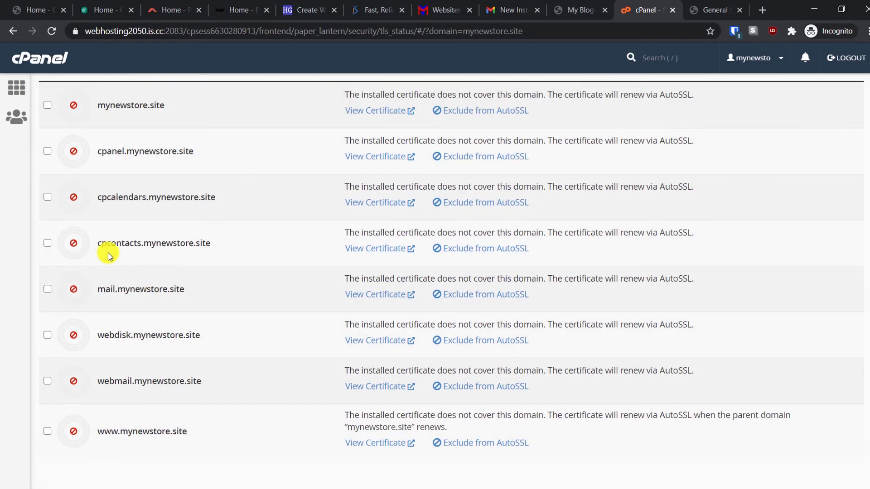
pyautogui.scroll(2, 225, 334)
pyautogui.scroll(1, 217, 254)
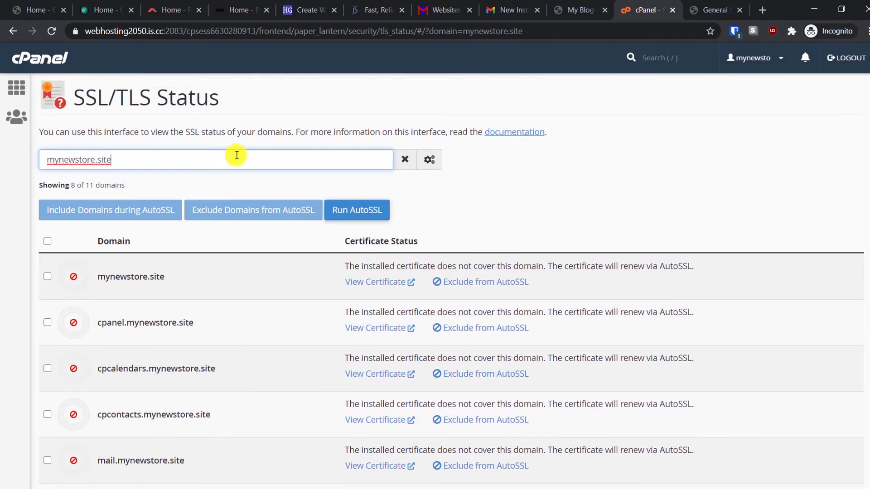
pyautogui.click(357, 214)
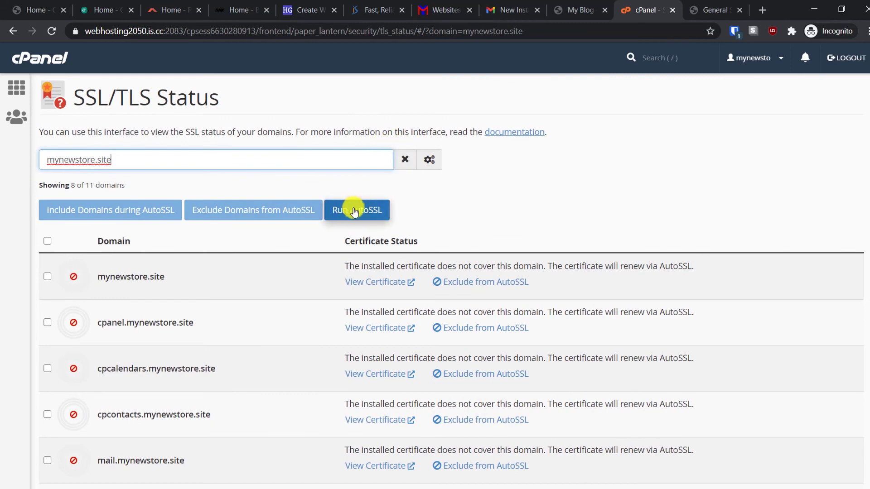
pyautogui.click(359, 216)
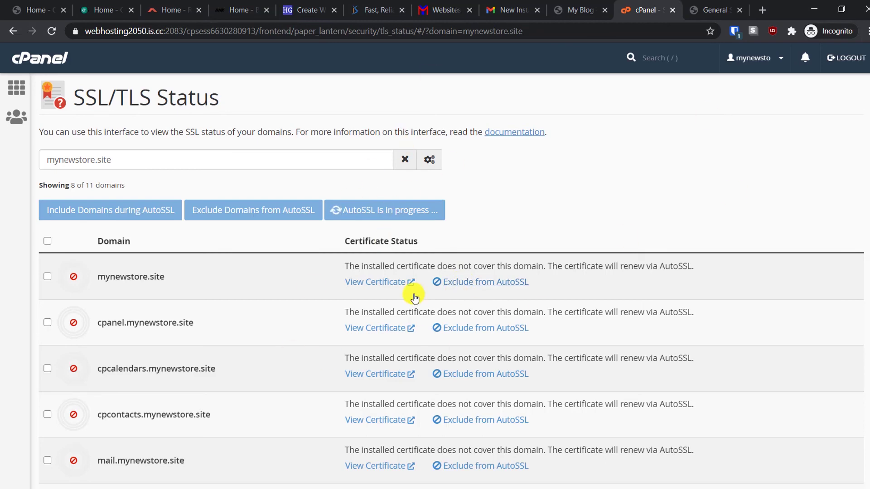
pyautogui.click(715, 9)
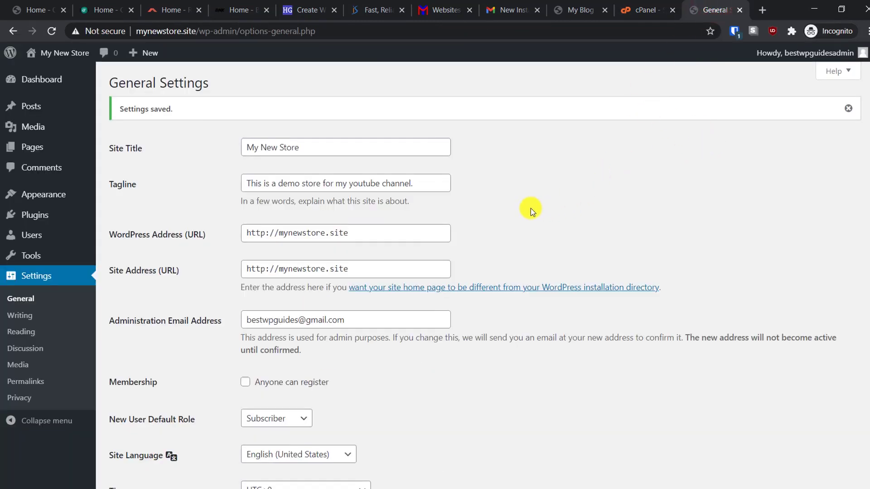
# - Set the permalink structure to Post name and save it
pyautogui.scroll(-1, 192, 332)
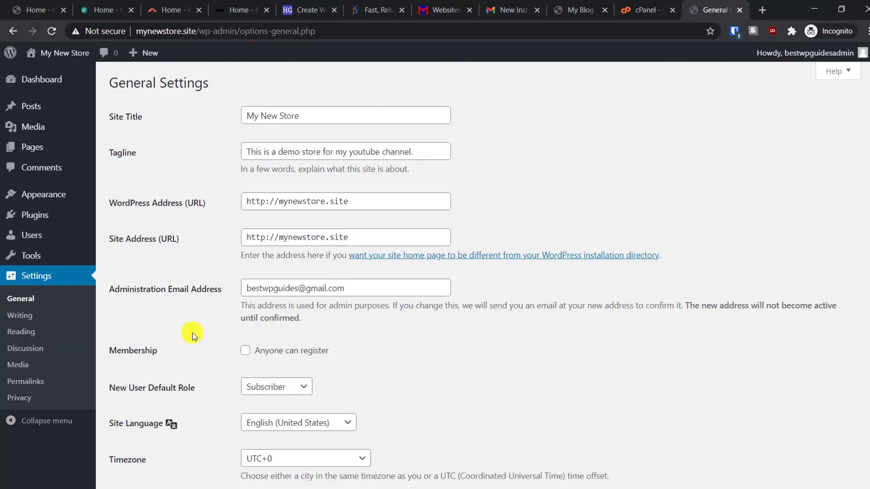
pyautogui.click(25, 380)
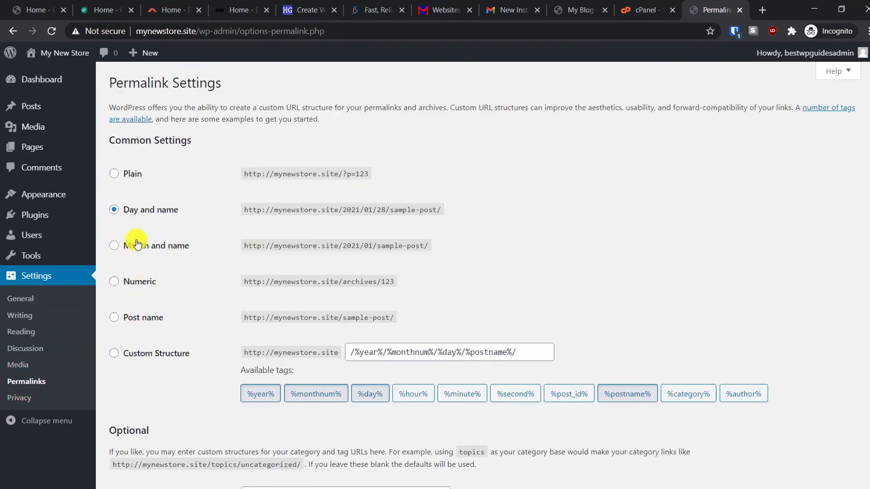
pyautogui.click(113, 317)
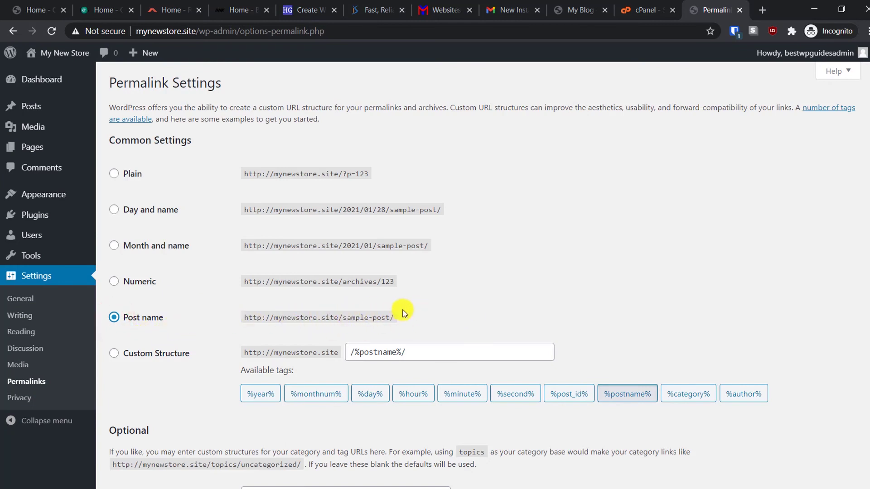
pyautogui.scroll(-3, 447, 290)
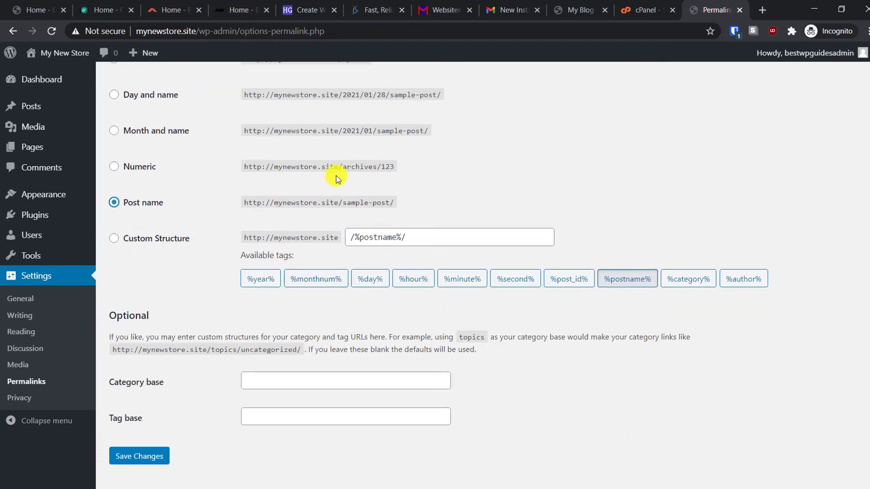
pyautogui.click(143, 455)
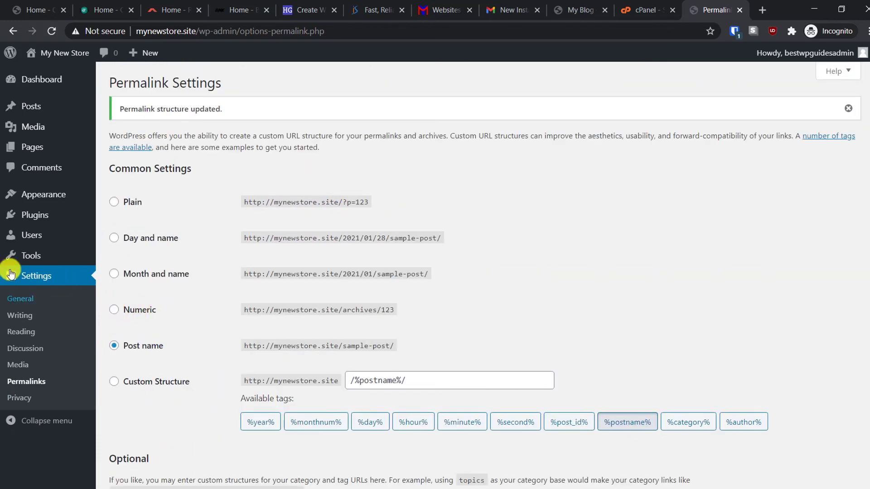
# - Move all posts, including the sample 'Hello world!' post, to the trash
pyautogui.moveTo(28, 106)
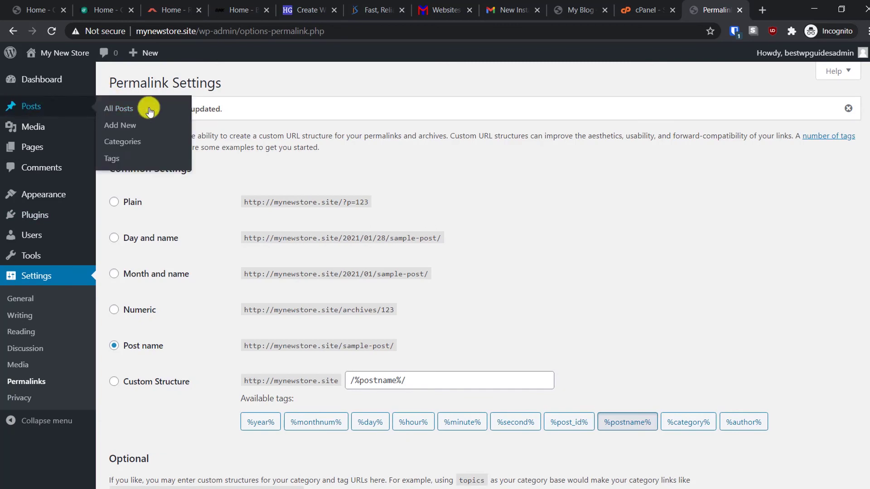
pyautogui.click(130, 107)
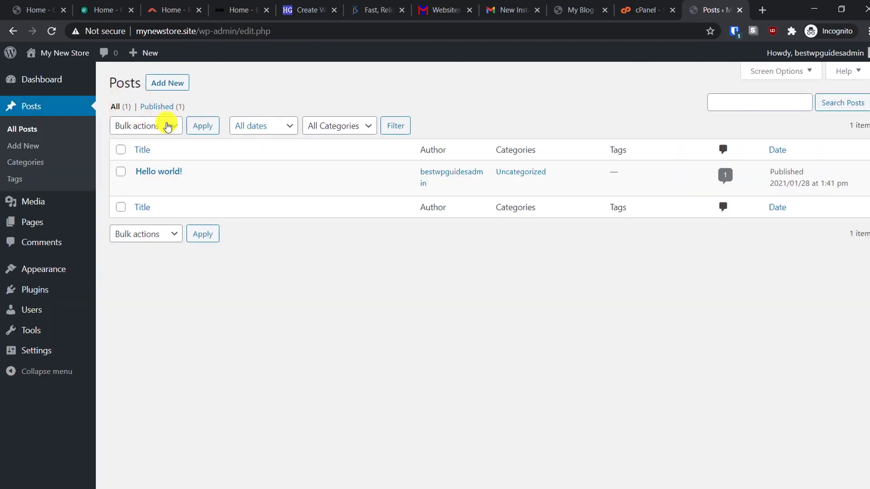
pyautogui.click(119, 149)
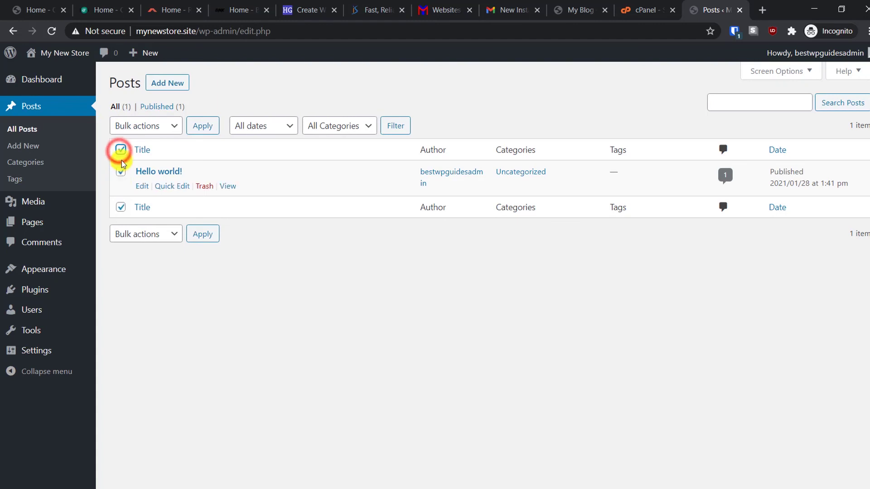
pyautogui.click(165, 131)
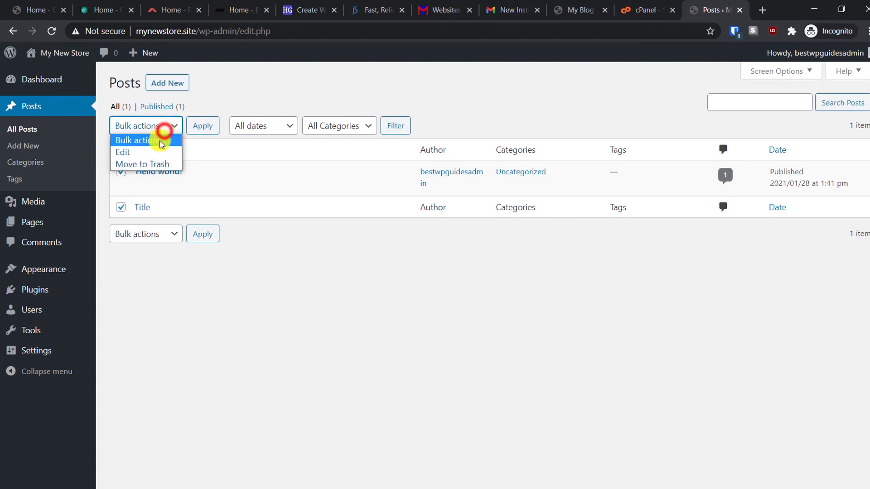
pyautogui.click(145, 162)
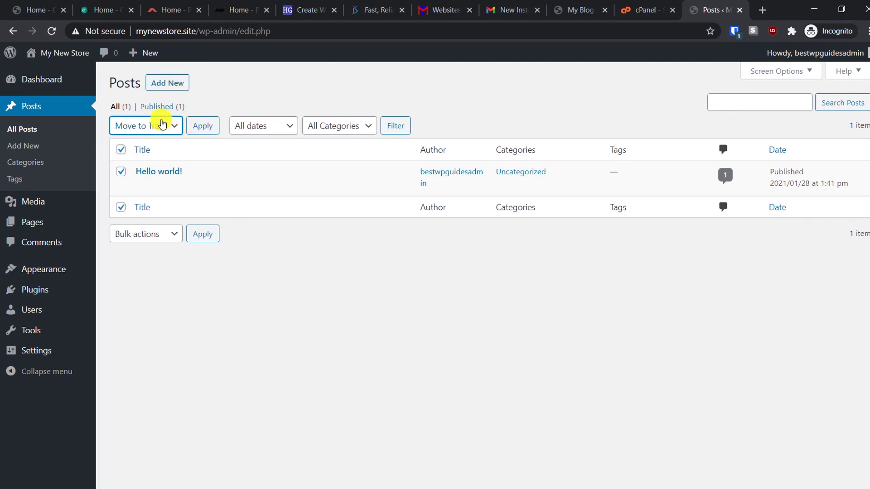
pyautogui.click(201, 124)
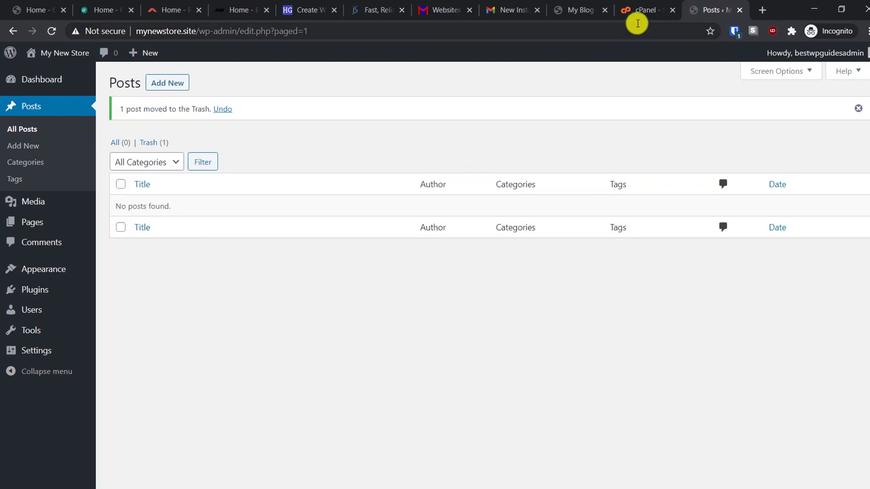
# - Rerun AutoSSL, check every mynewstore.site domain shows Domain Validated, and open the live site
pyautogui.click(645, 10)
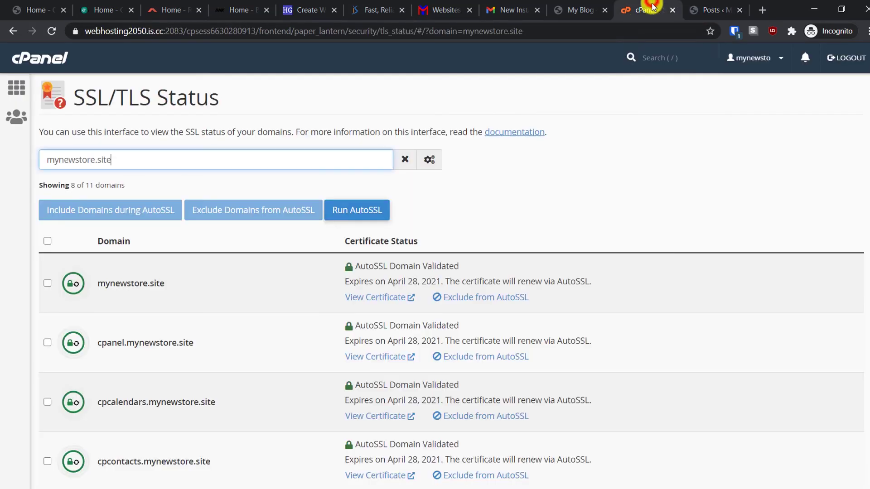
pyautogui.click(625, 153)
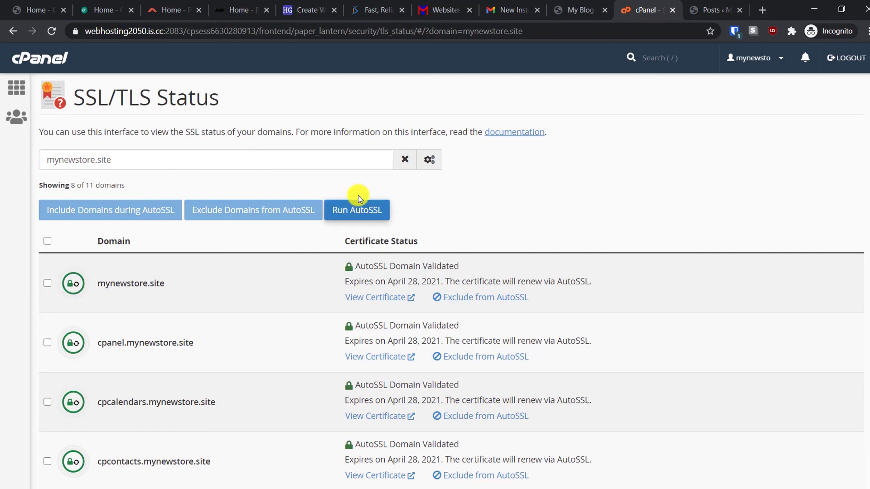
pyautogui.click(365, 212)
pyautogui.scroll(-1, 437, 243)
pyautogui.scroll(-4, 437, 242)
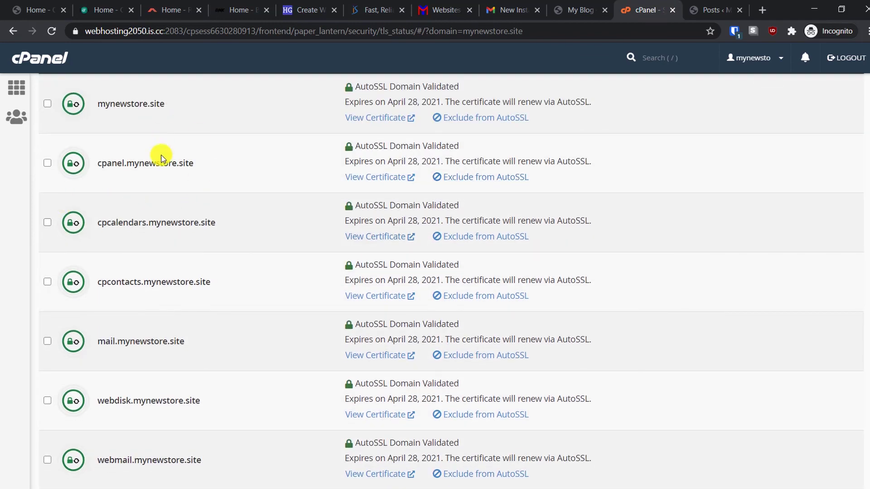
pyautogui.scroll(-1, 190, 330)
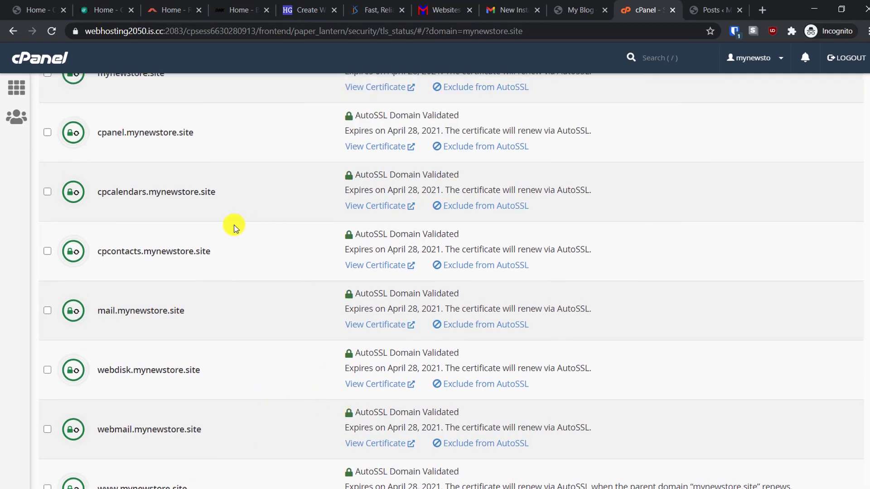
pyautogui.scroll(5, 231, 227)
pyautogui.scroll(1, 153, 227)
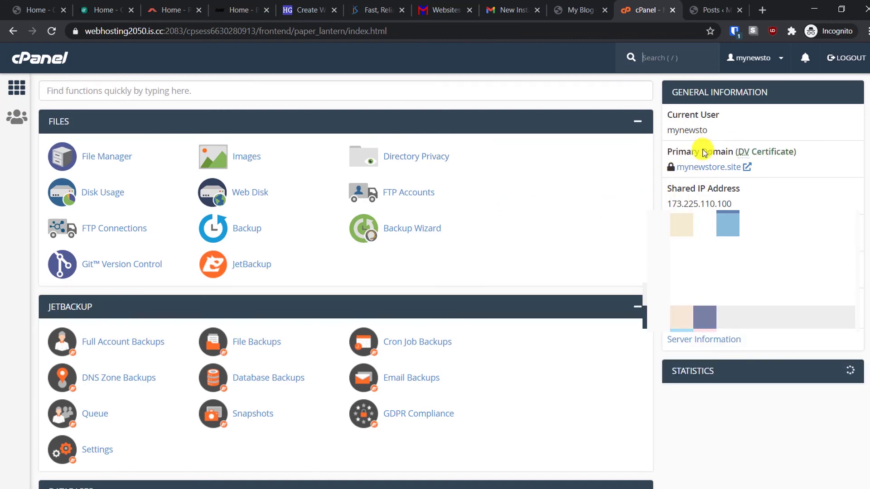
pyautogui.click(703, 171)
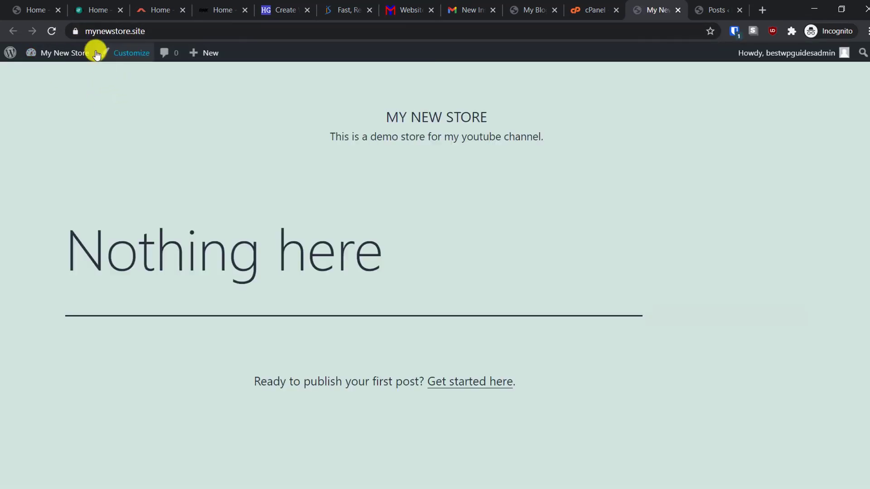
# - Verify the live site's secure connection via the padlock and close the leftover Posts admin tab
pyautogui.click(75, 32)
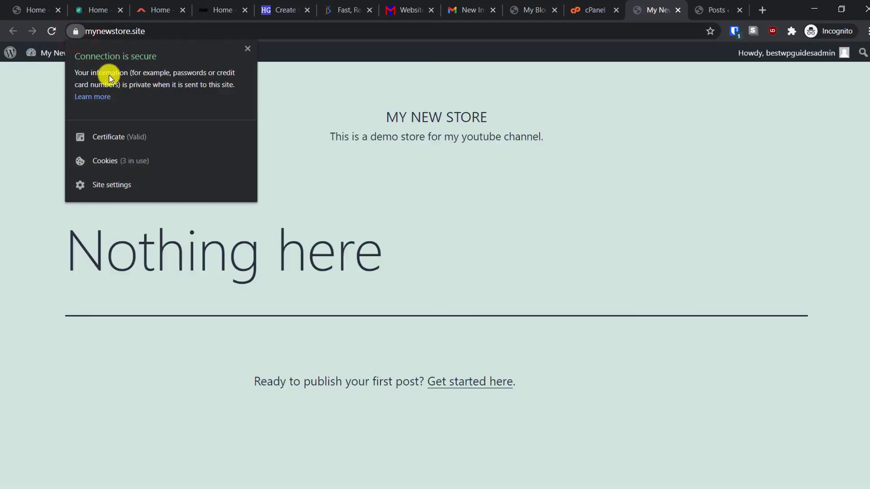
pyautogui.click(374, 101)
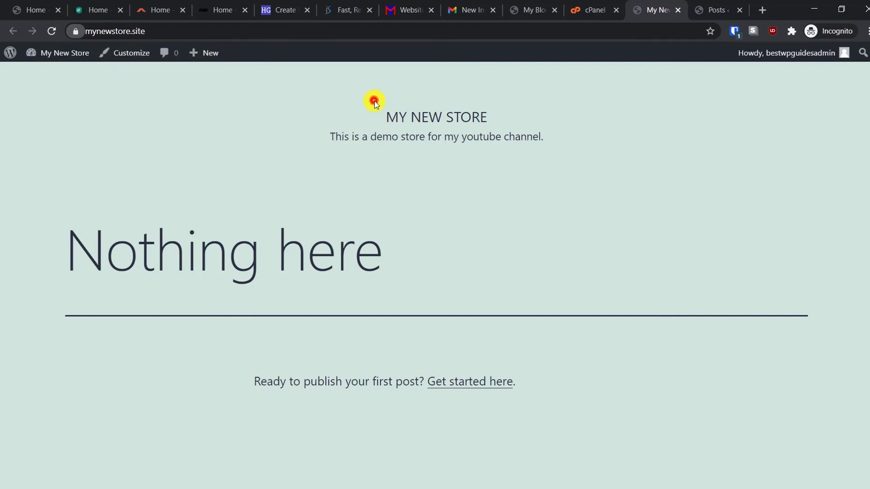
pyautogui.click(718, 9)
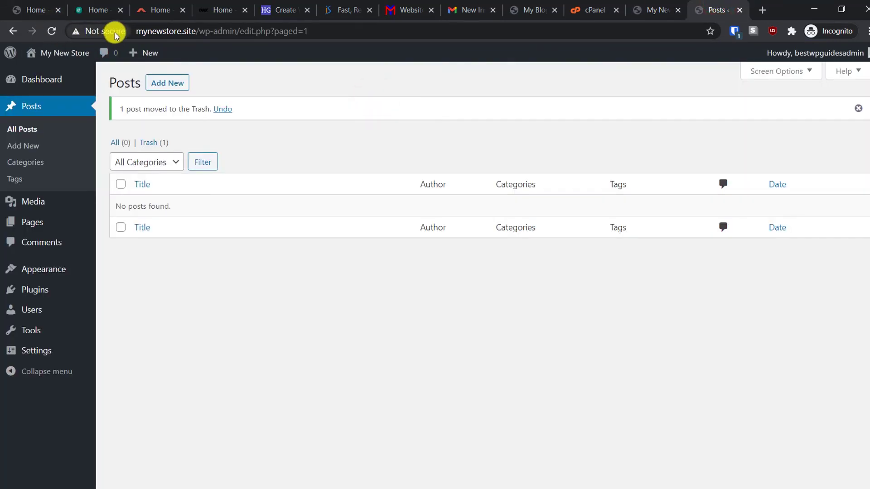
pyautogui.click(655, 6)
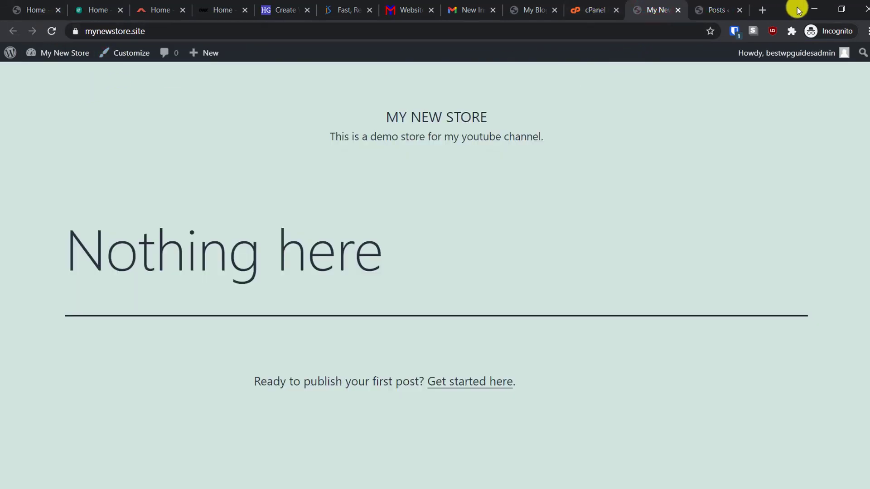
pyautogui.click(739, 10)
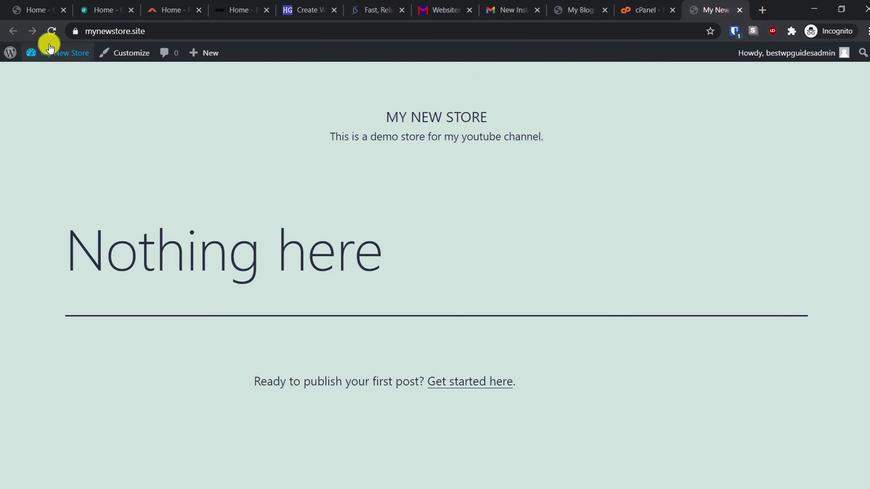
pyautogui.moveTo(53, 53)
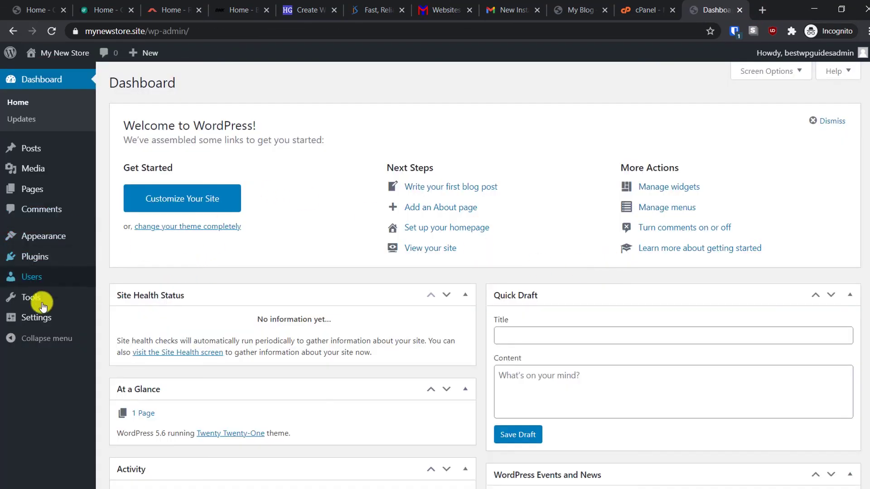
pyautogui.moveTo(48, 318)
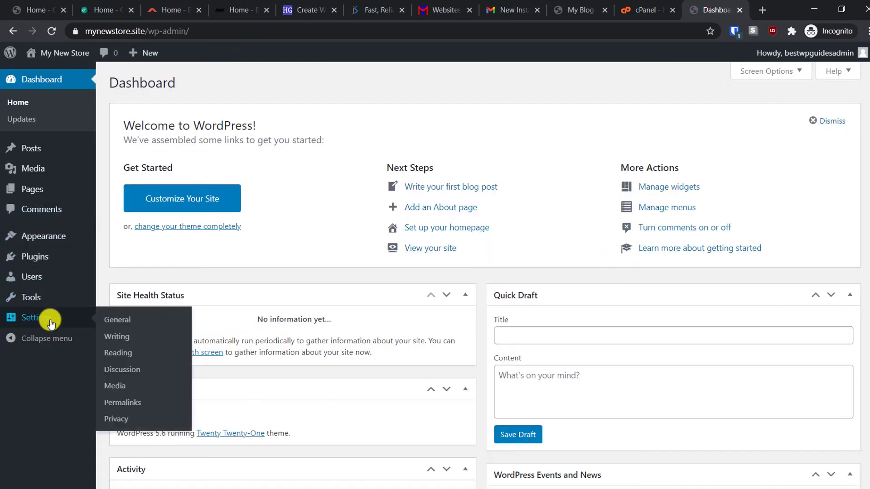
pyautogui.click(115, 321)
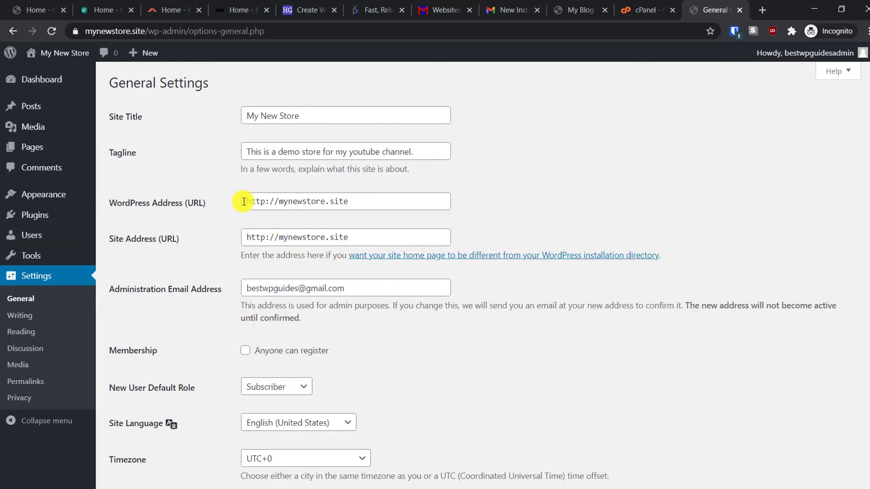
pyautogui.click(266, 200)
pyautogui.write('s')
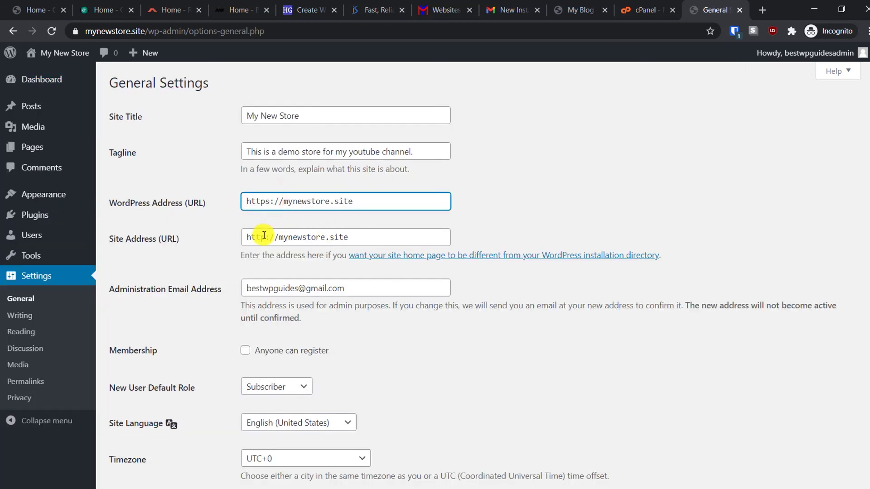
pyautogui.click(267, 237)
pyautogui.write('s')
pyautogui.scroll(-5, 206, 330)
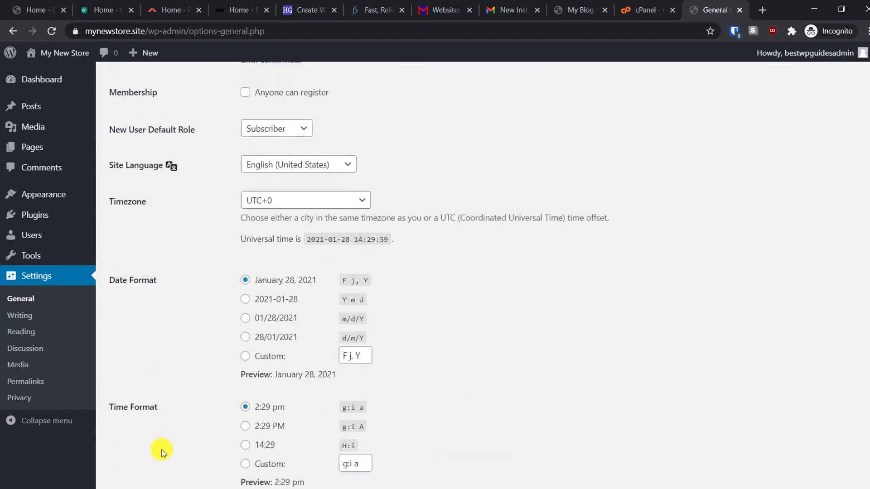
pyautogui.scroll(-3, 161, 451)
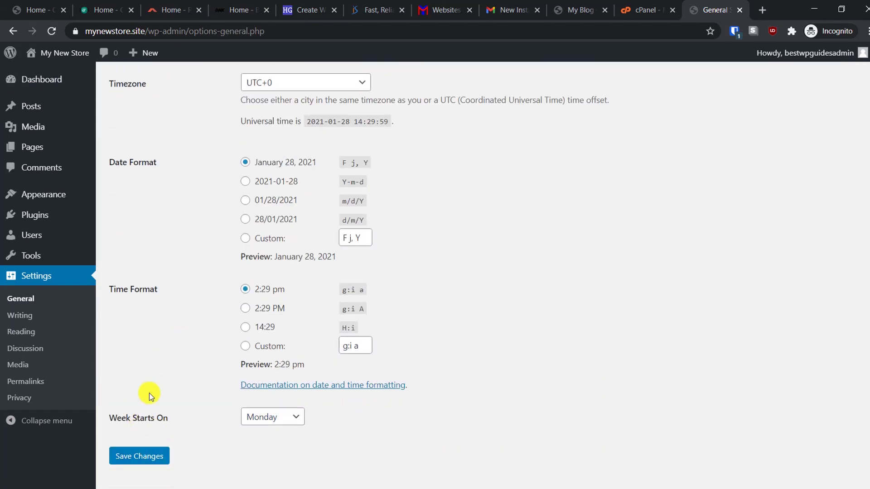
pyautogui.click(129, 456)
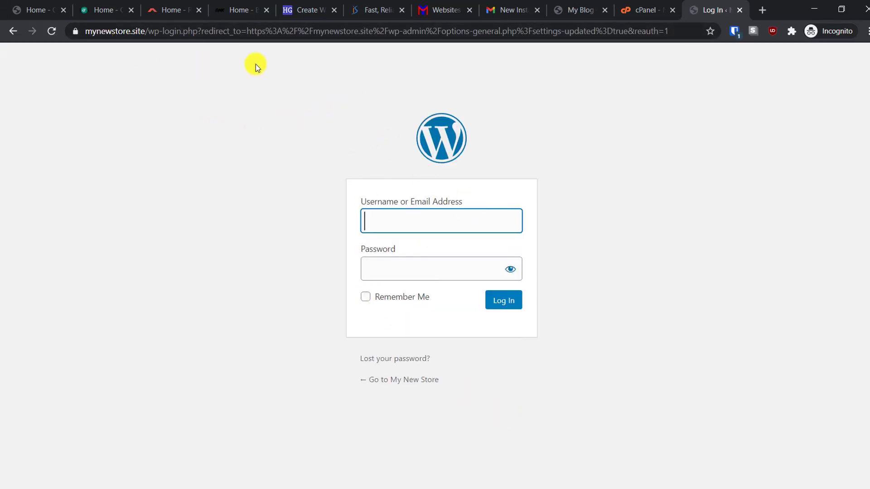
# - Confirm the login page address uses https and view the store's front page
pyautogui.click(149, 32)
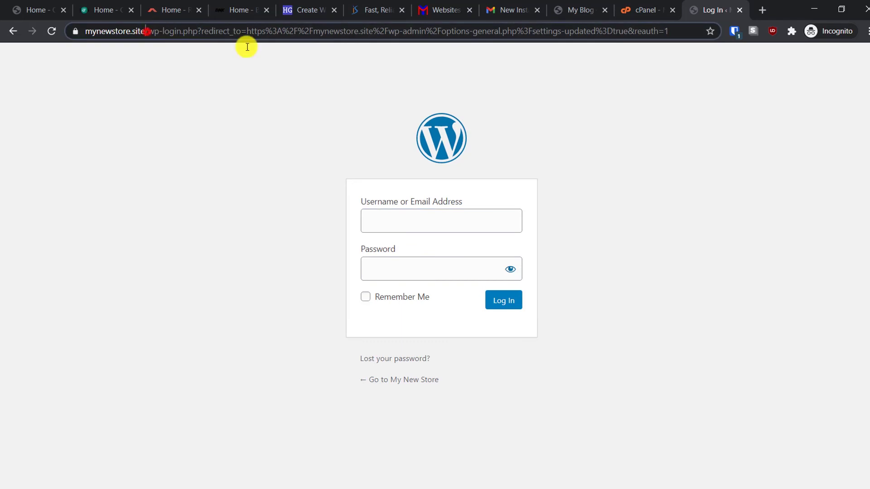
pyautogui.click(400, 378)
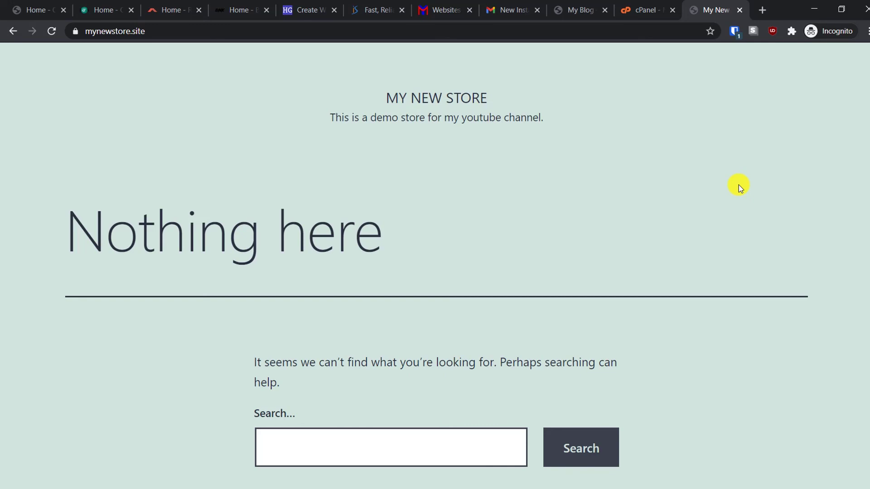
pyautogui.click(21, 9)
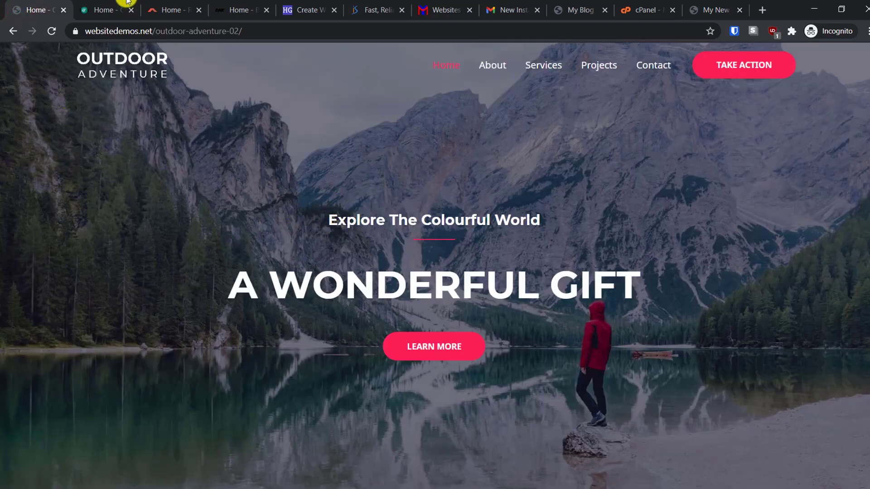
# - Show the websitedemos.net DNK brandstore-02 demo page in Chrome
pyautogui.click(231, 8)
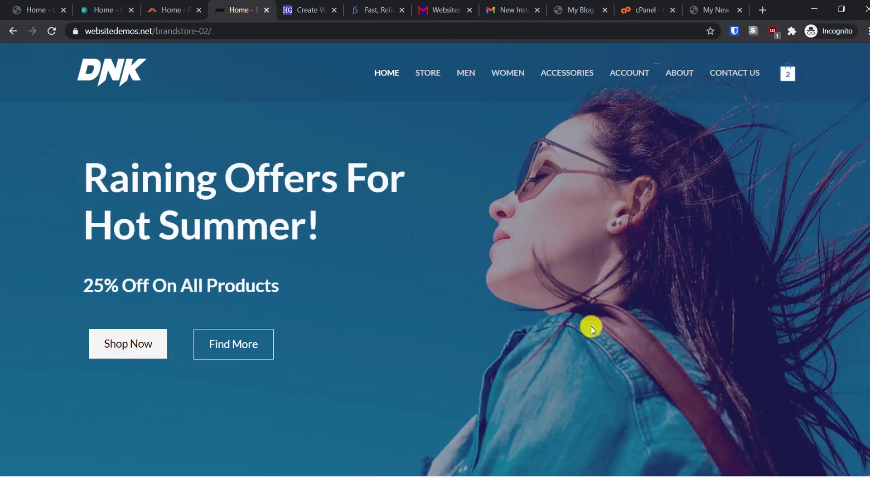